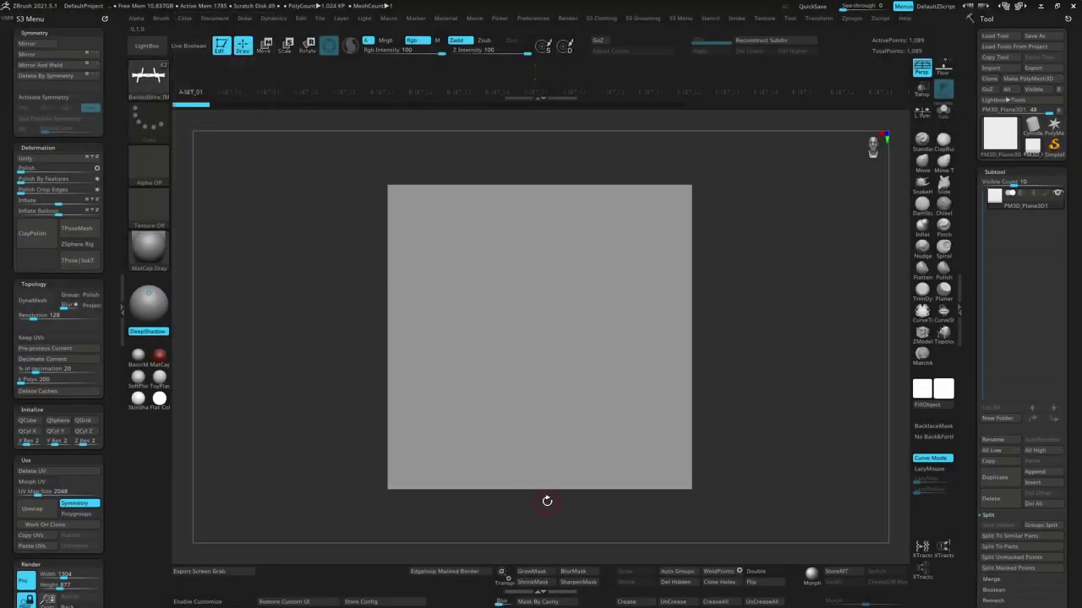
Lay A-SET_01 barbed wire along a long looping curve and remove the grey plane.
{"action": "key", "text": "m"}
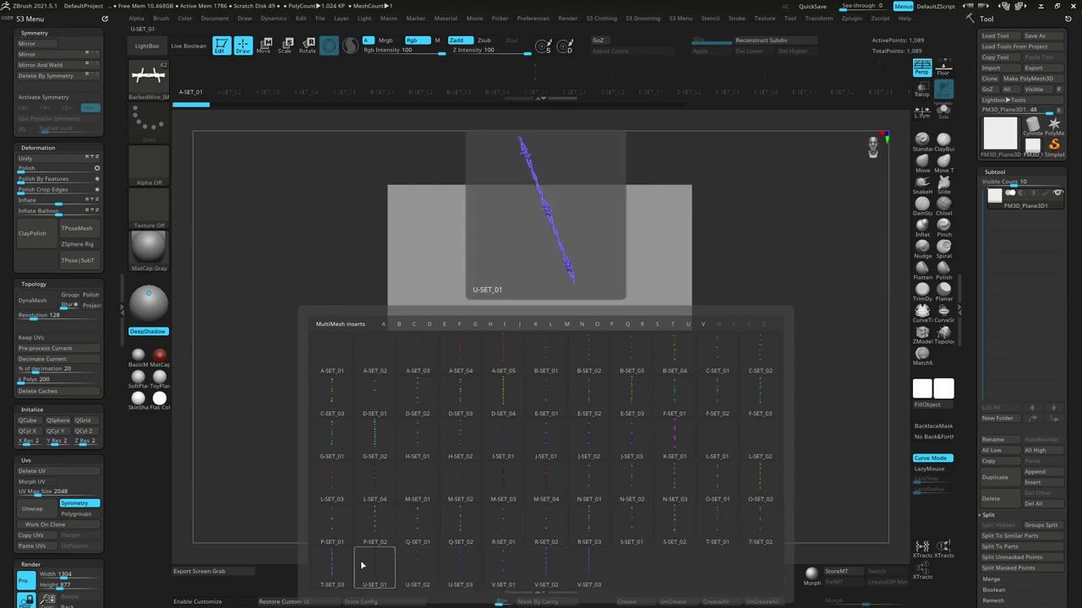
{"action": "left_click", "coordinate": [335, 356]}
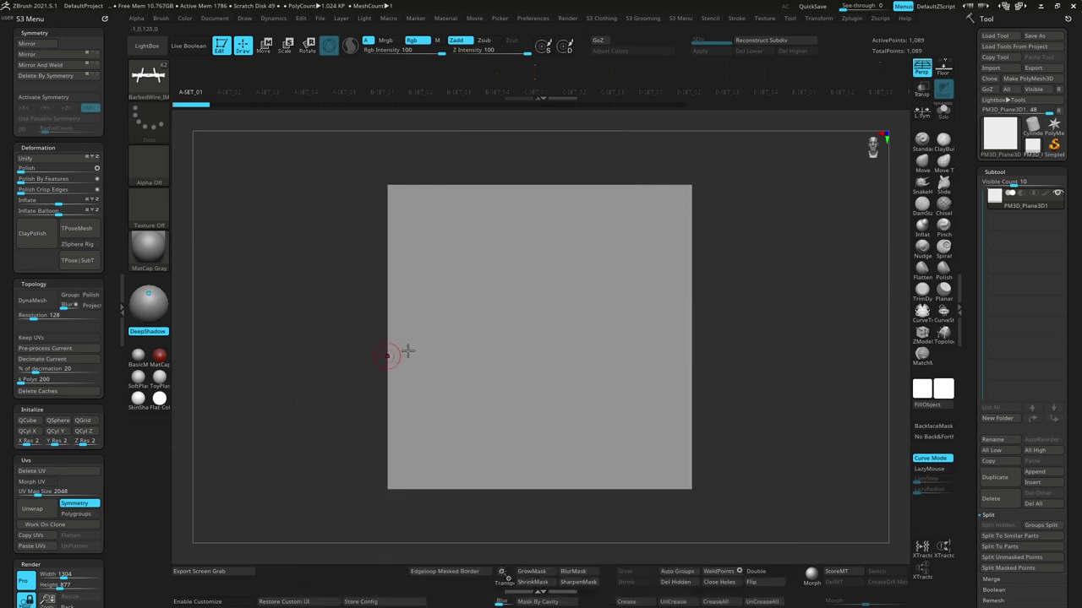
{"action": "left_click_drag", "start_coordinate": [502, 344], "coordinate": [527, 229]}
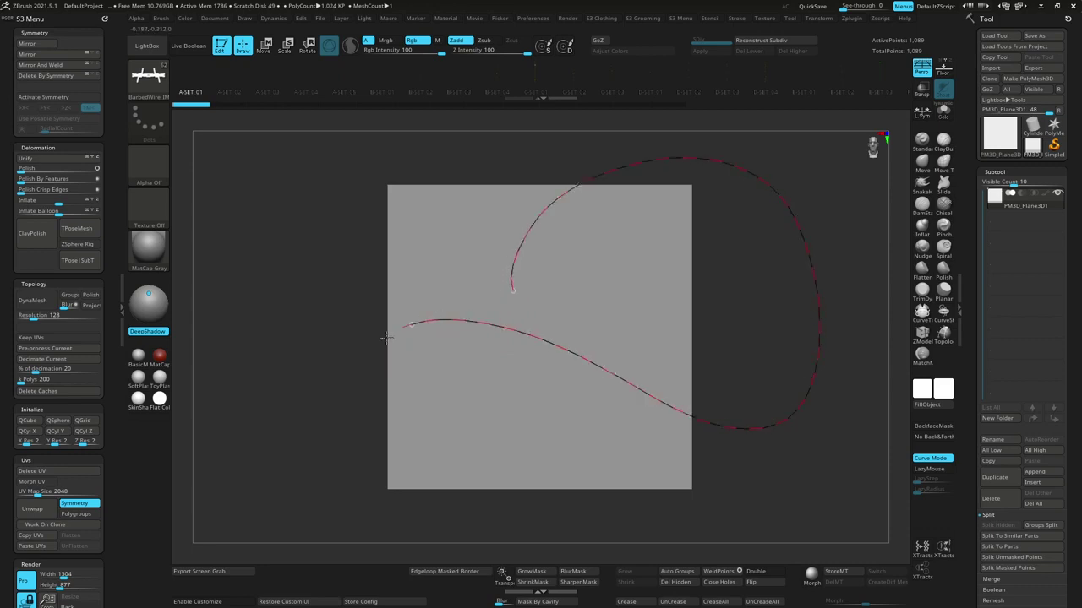
{"action": "left_click_drag", "start_coordinate": [283, 483], "coordinate": [244, 504]}
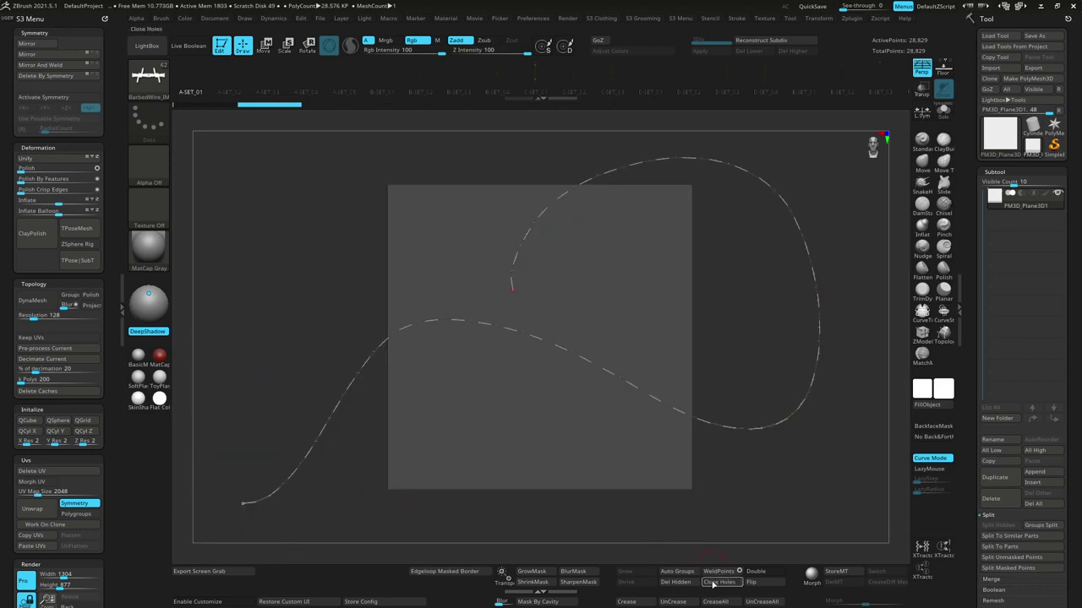
{"action": "left_click", "coordinate": [749, 573]}
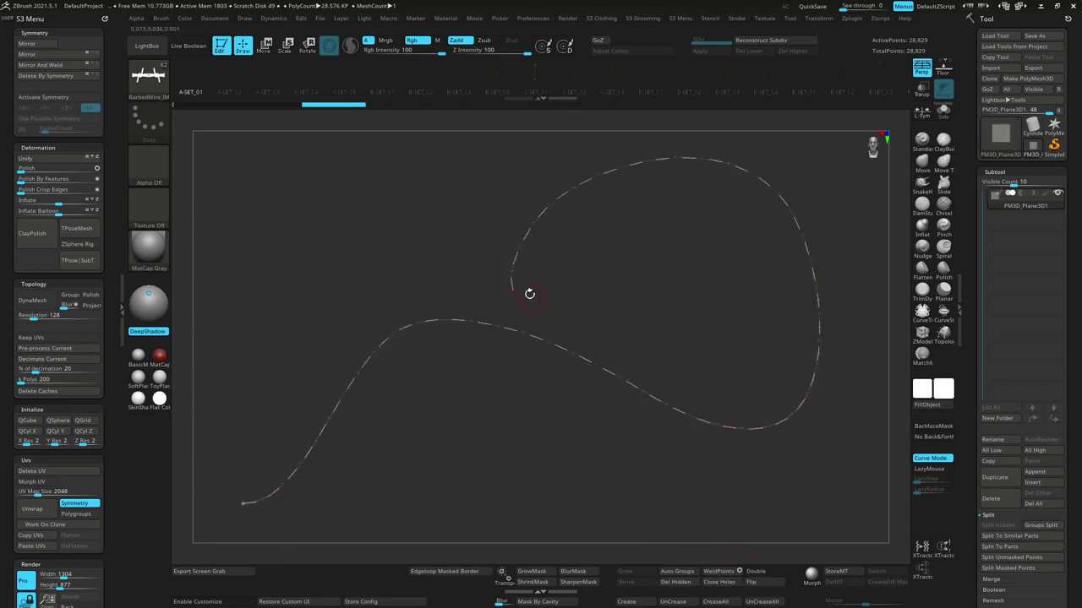
{"action": "key", "text": "s"}
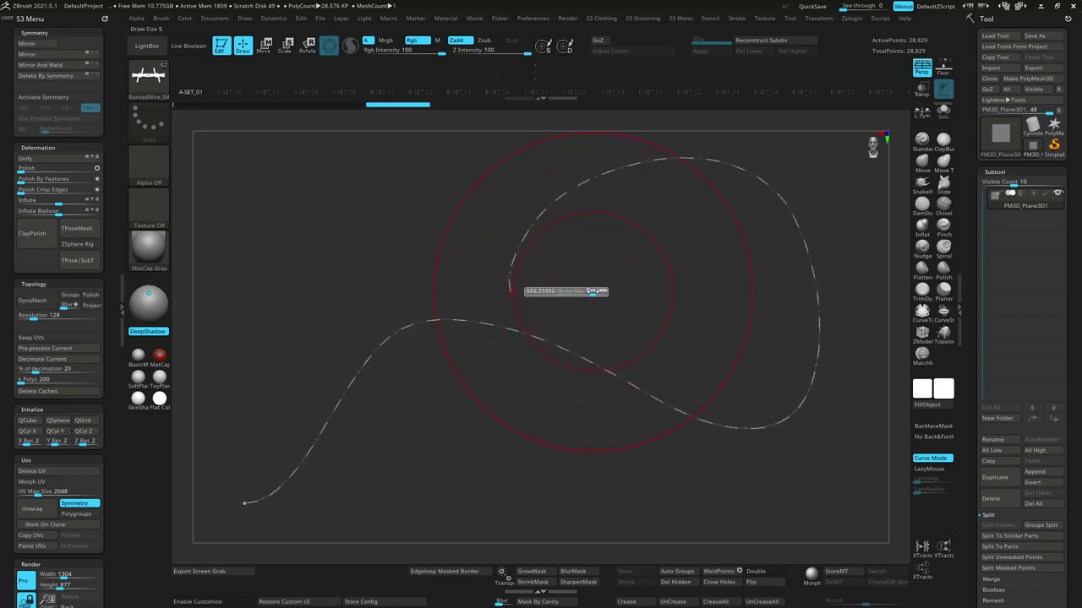
Shrink the brush size, build the wire along the curve, and try two more A-set styles.
{"action": "left_click_drag", "start_coordinate": [592, 292], "coordinate": [509, 292]}
{"action": "left_click", "coordinate": [508, 292]}
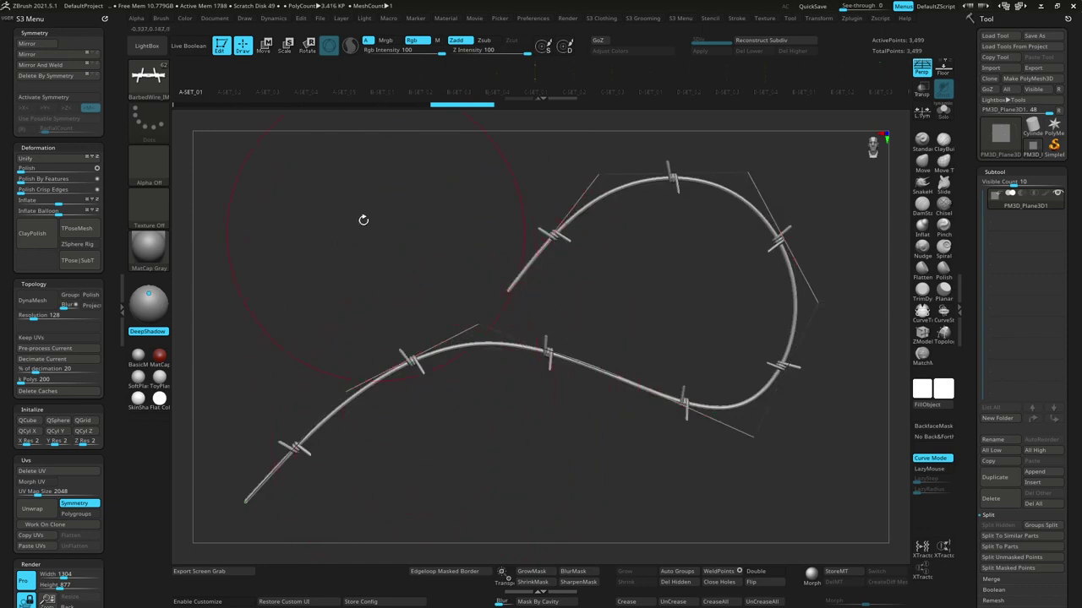
{"action": "left_click", "coordinate": [508, 291]}
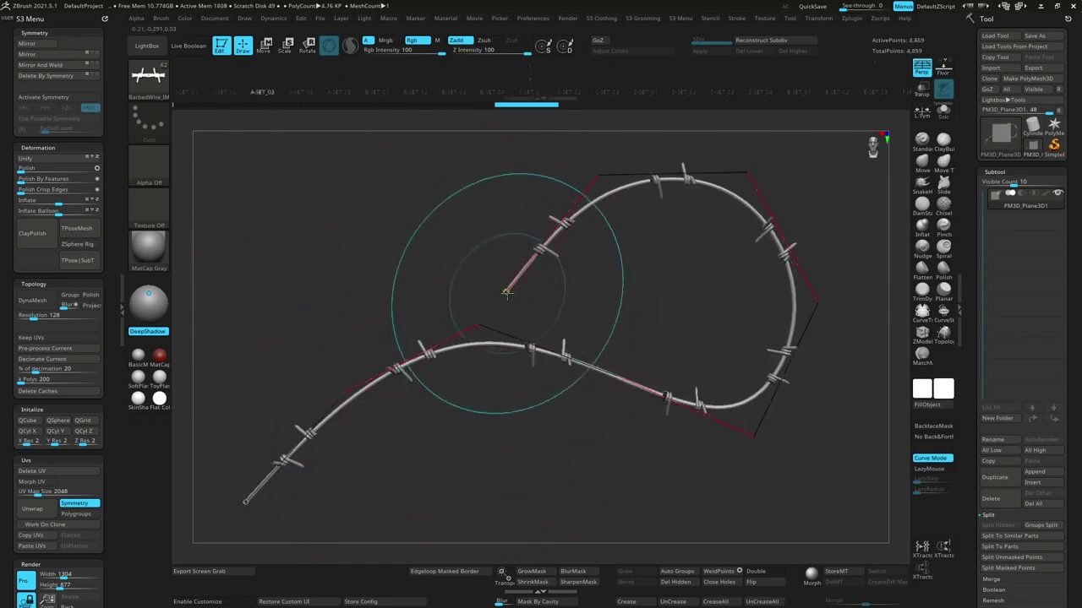
{"action": "left_click", "coordinate": [508, 291]}
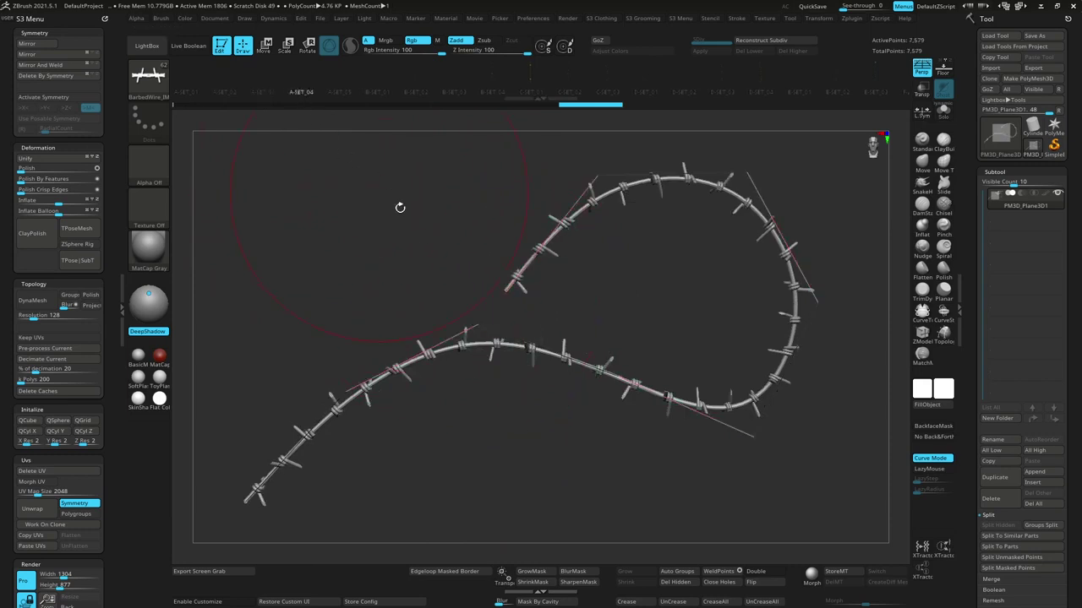
Swap the curve through sparser and denser barb styles, from B-SET_01 to B-SET_04.
{"action": "left_click", "coordinate": [507, 288]}
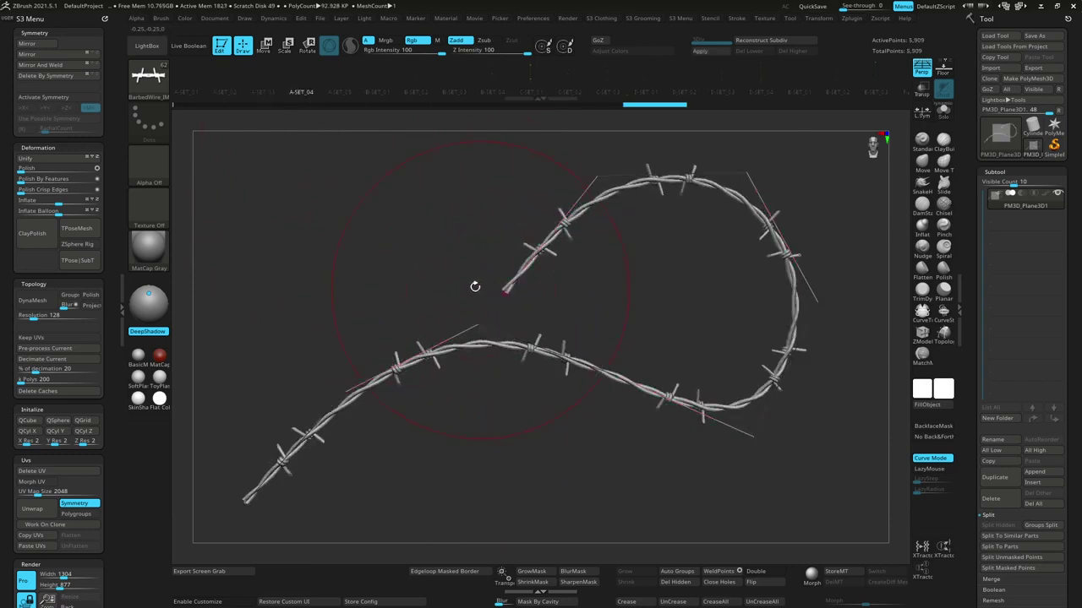
{"action": "left_click", "coordinate": [508, 290]}
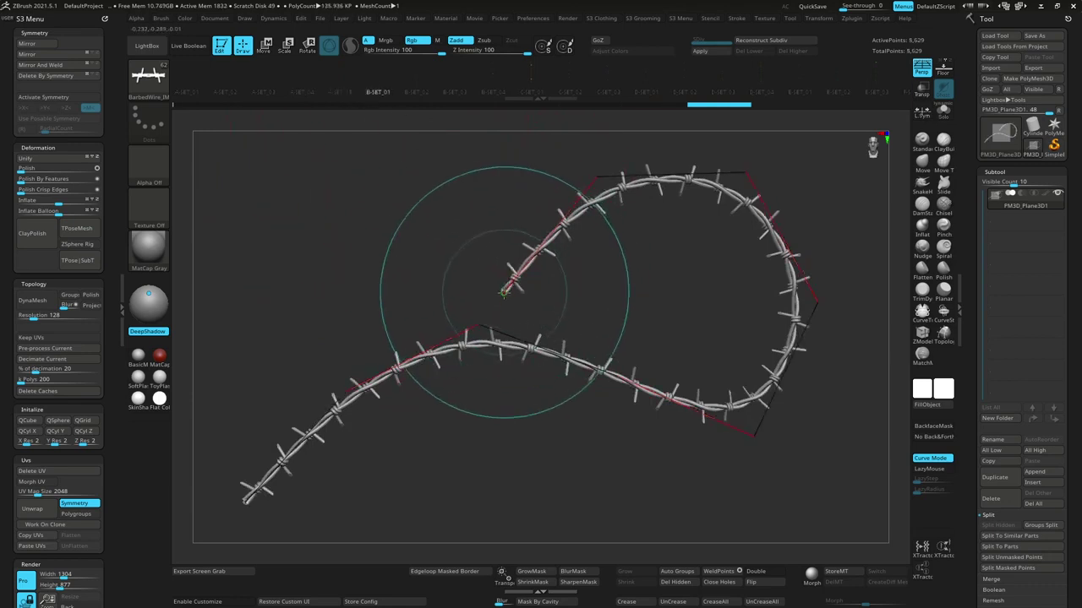
{"action": "left_click", "coordinate": [508, 291]}
{"action": "left_click", "coordinate": [508, 290]}
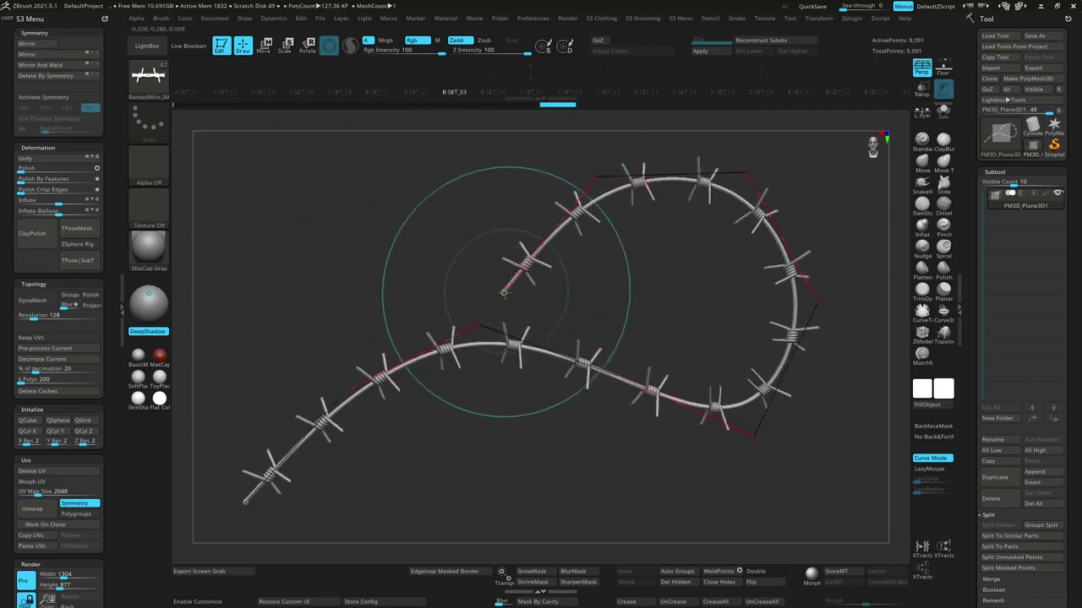
{"action": "left_click", "coordinate": [508, 287]}
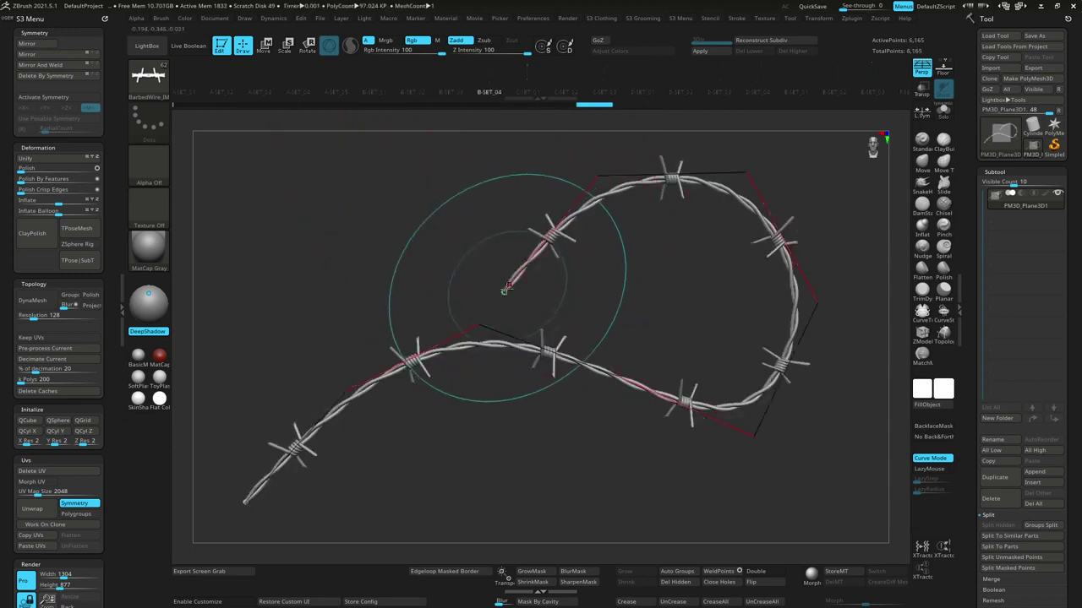
Regenerate the curve with C-SET_01, C-SET_02 and C-SET_03 wire in turn.
{"action": "left_click", "coordinate": [507, 290]}
{"action": "left_click", "coordinate": [526, 89]}
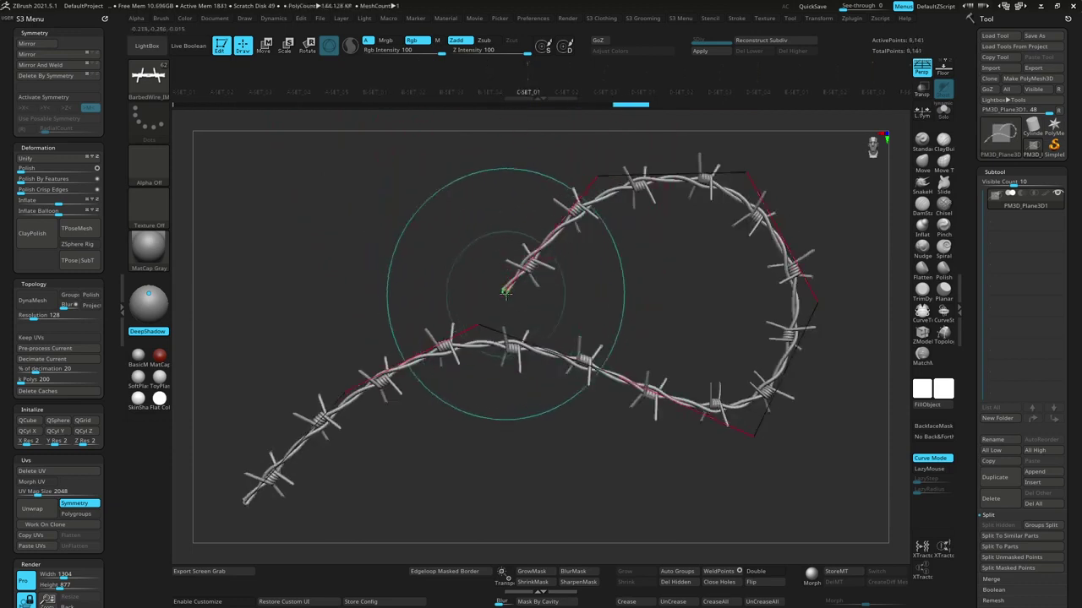
{"action": "left_click", "coordinate": [507, 289]}
{"action": "left_click", "coordinate": [568, 87]}
{"action": "left_click", "coordinate": [507, 289]}
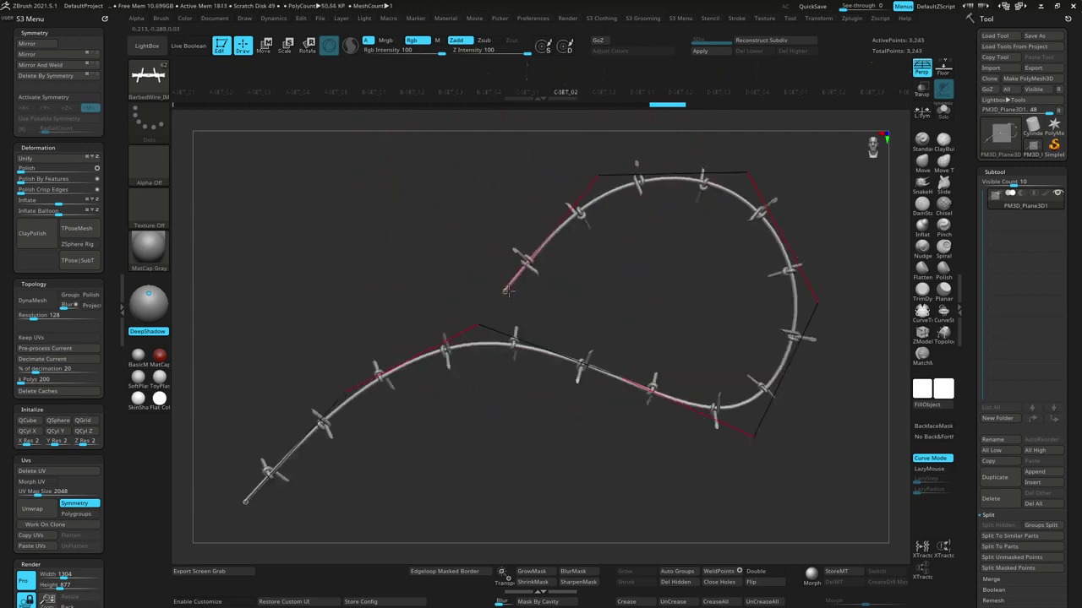
{"action": "left_click", "coordinate": [598, 89]}
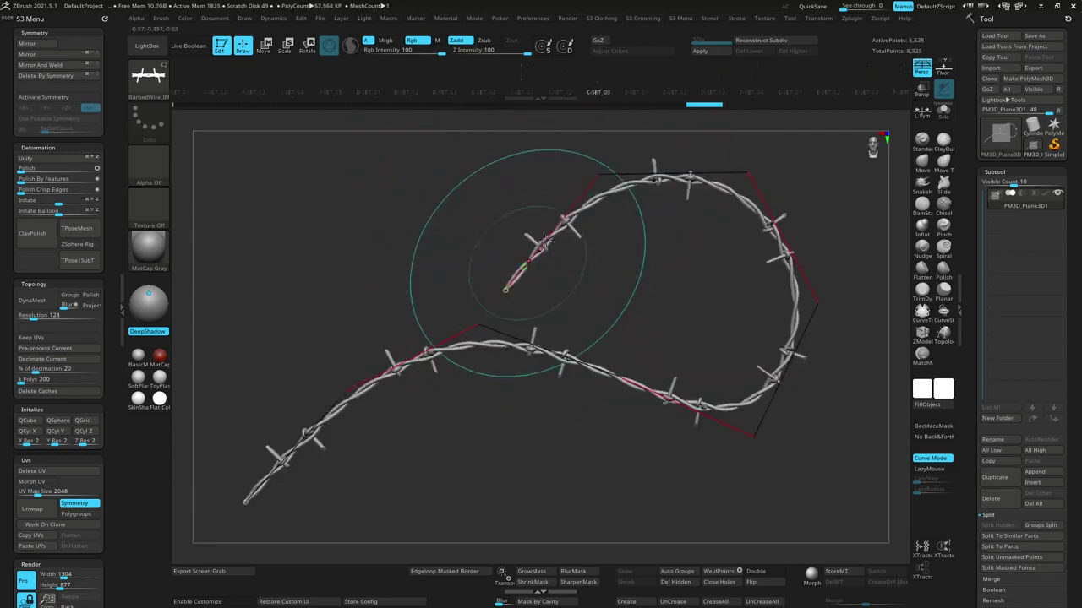
Switch the wire through D-SET_01, D-SET_02 and D-SET_03.
{"action": "left_click", "coordinate": [636, 90]}
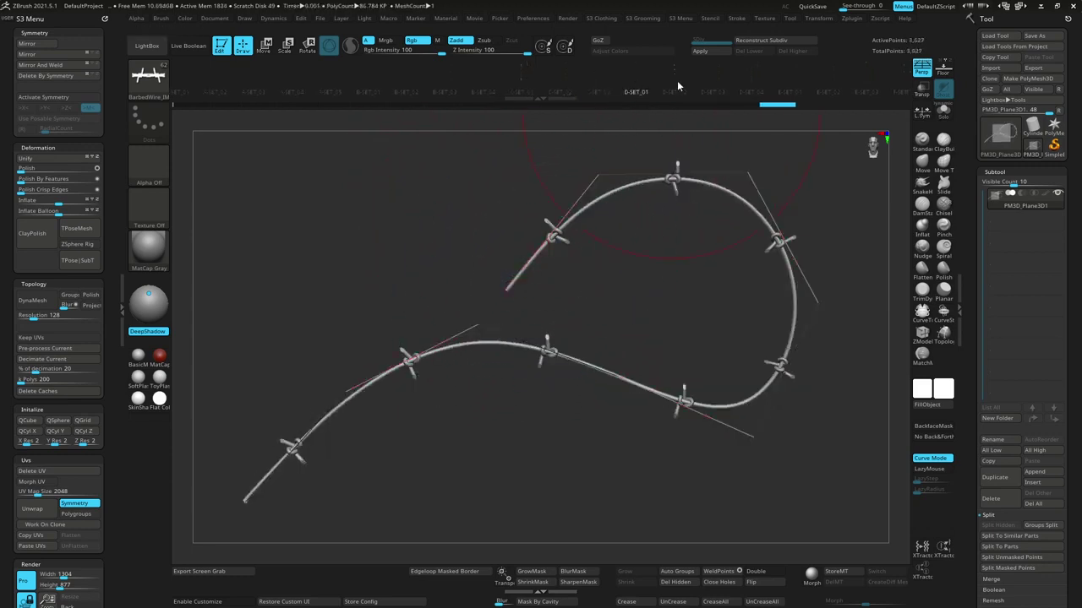
{"action": "left_click", "coordinate": [674, 92]}
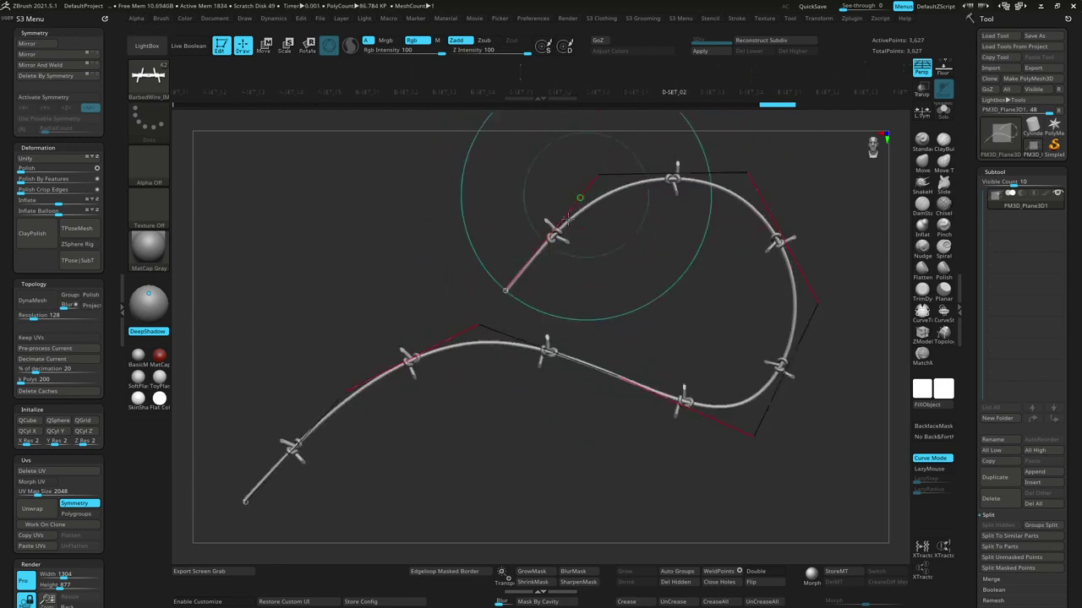
{"action": "left_click", "coordinate": [713, 91]}
{"action": "left_click", "coordinate": [507, 287]}
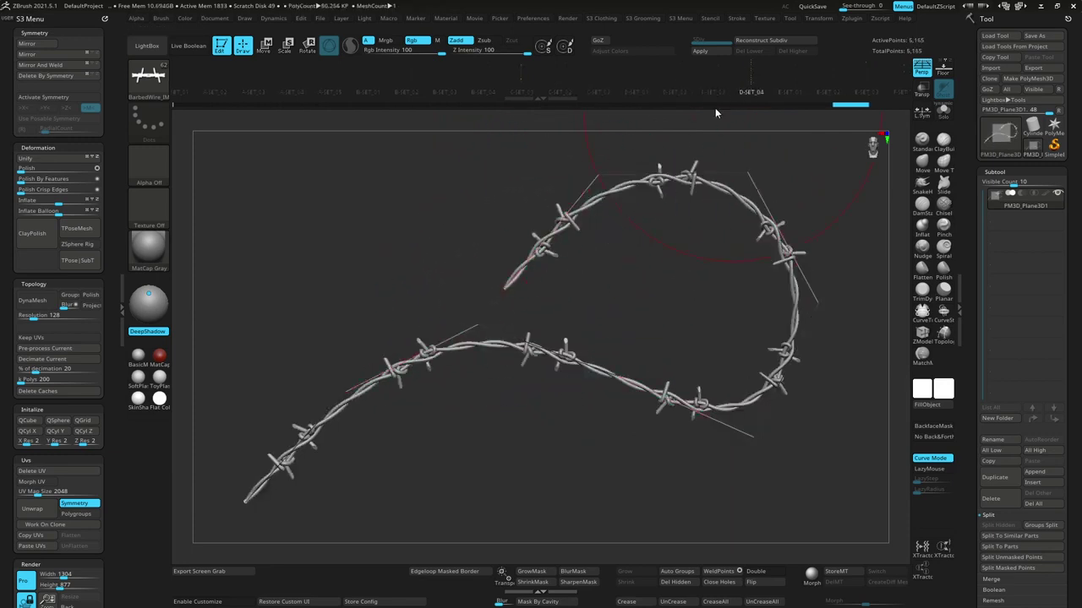
Apply E-SET_01 and E-SET_02, then try denser double-barb wire styles.
{"action": "left_click", "coordinate": [507, 287]}
{"action": "left_click", "coordinate": [790, 90]}
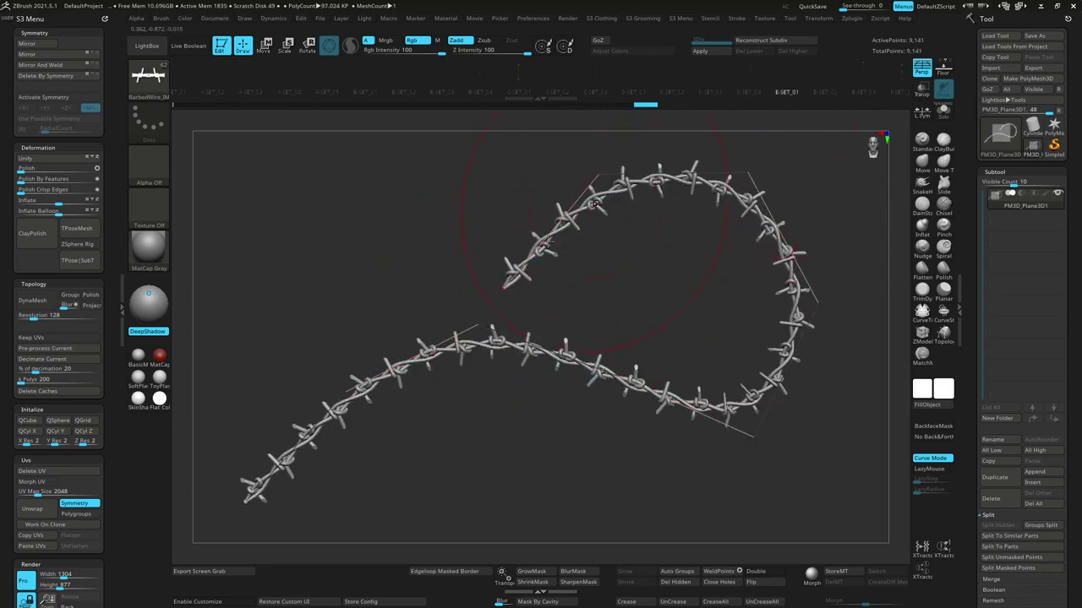
{"action": "left_click", "coordinate": [821, 91]}
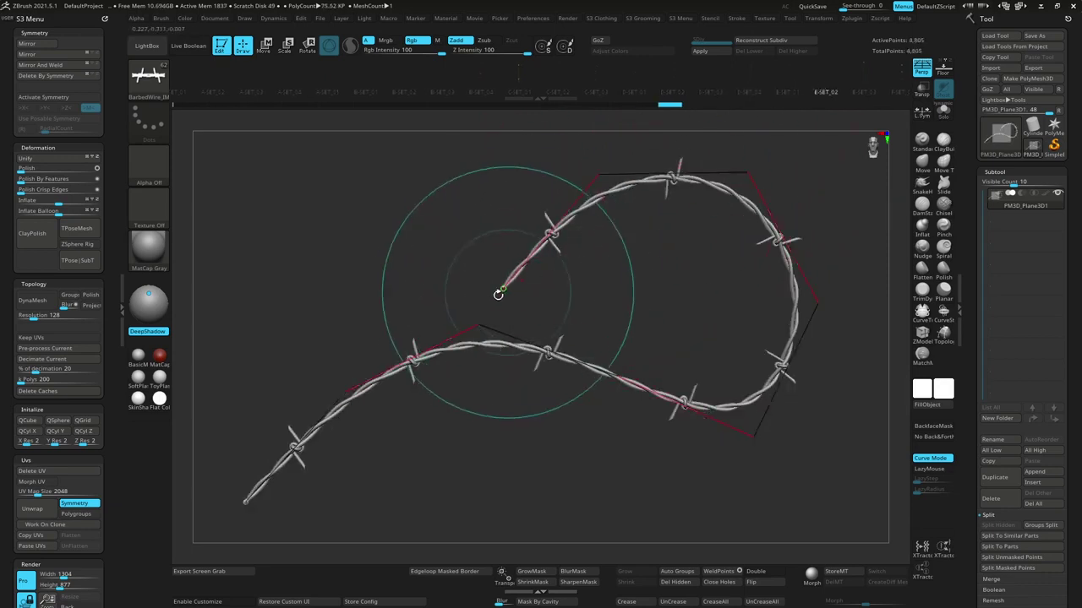
{"action": "left_click", "coordinate": [499, 294]}
{"action": "left_click", "coordinate": [500, 283]}
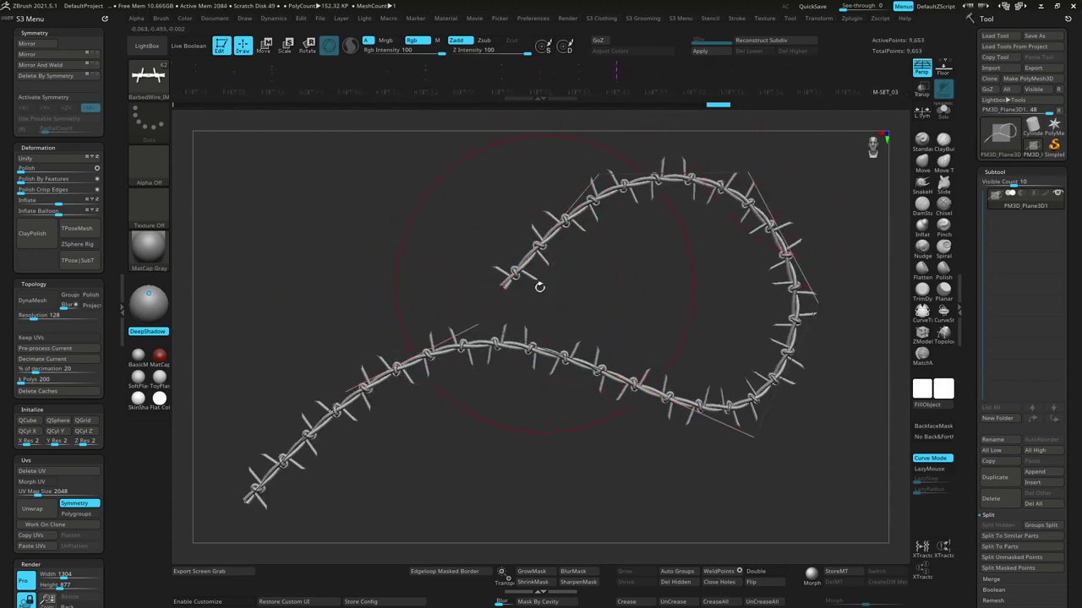
Try two more barb spacings and test reshaping the curve, undoing both edits.
{"action": "left_click", "coordinate": [502, 284]}
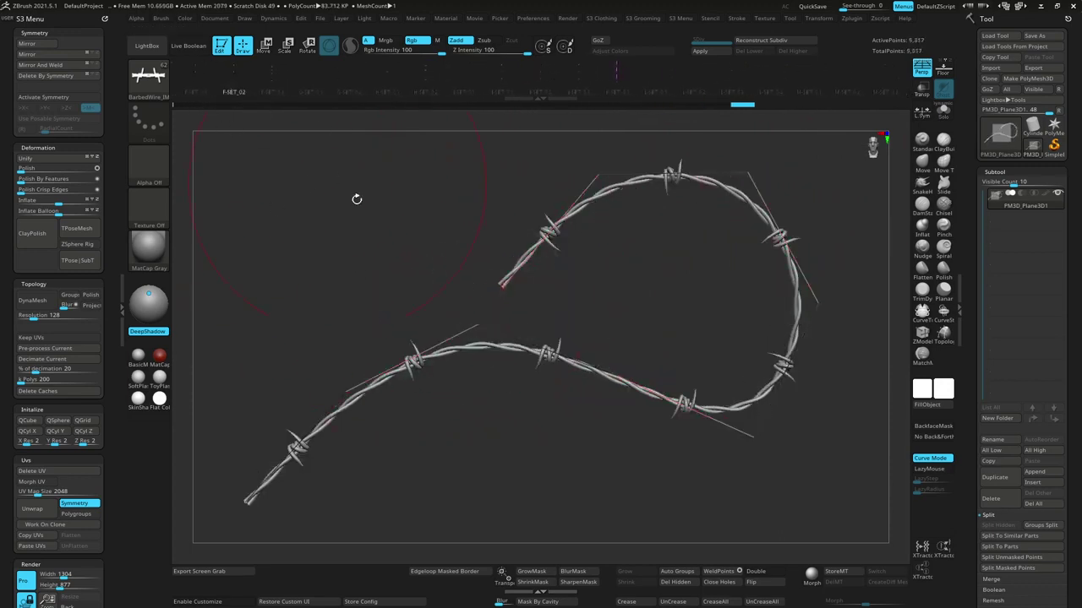
{"action": "left_click", "coordinate": [496, 289]}
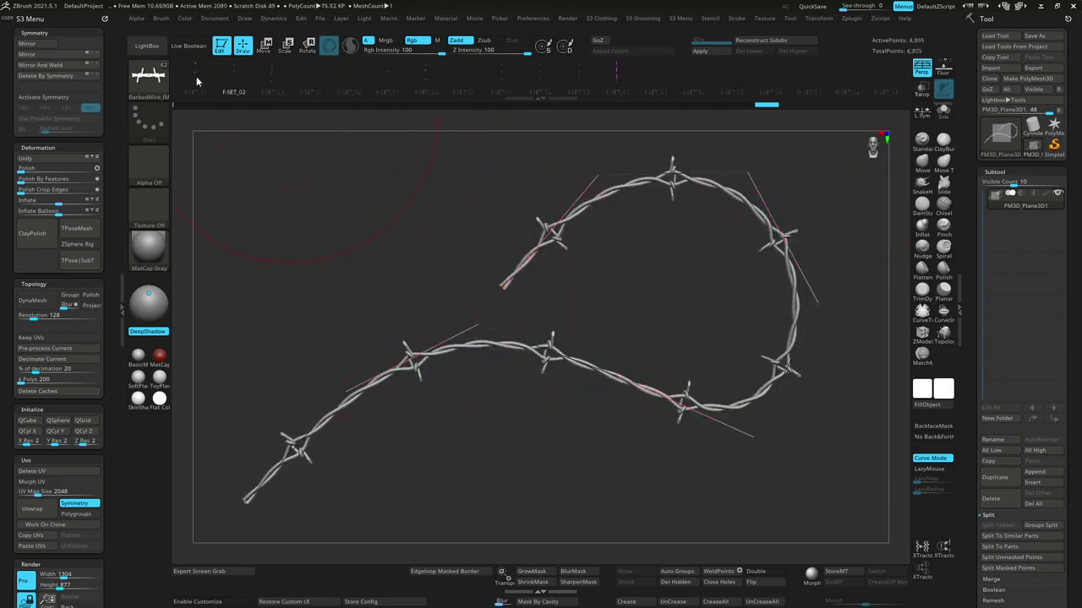
{"action": "mouse_move", "coordinate": [502, 283]}
{"action": "left_mouse_down"}
{"action": "mouse_move", "coordinate": [519, 254]}
{"action": "mouse_move", "coordinate": [404, 191]}
{"action": "left_mouse_up"}
{"action": "key", "text": "ctrl+z"}
{"action": "key", "text": "ctrl+z"}
{"action": "left_click_drag", "start_coordinate": [502, 284], "coordinate": [519, 253]}
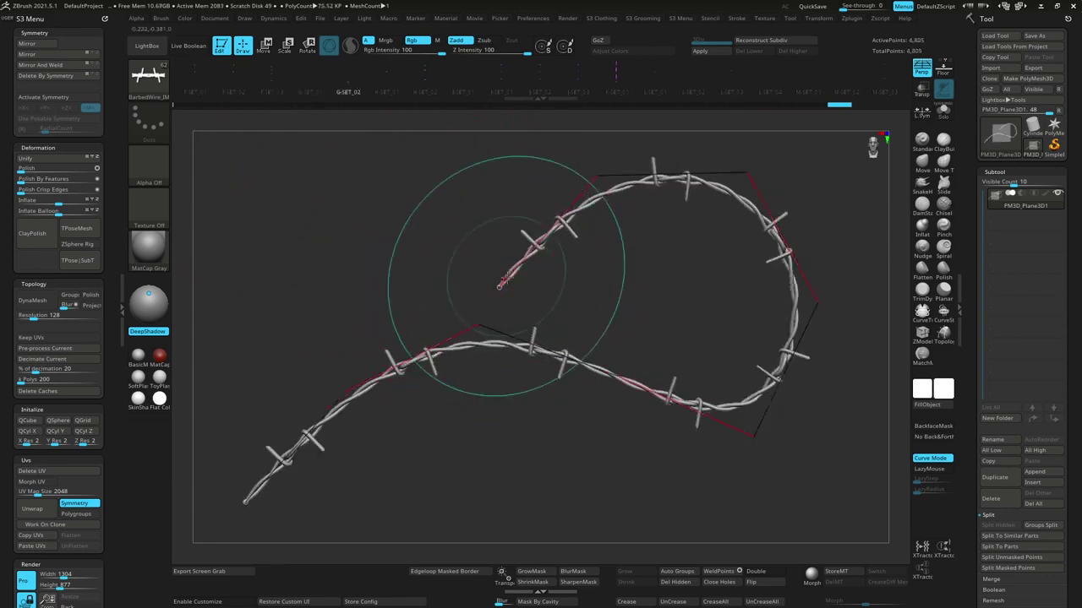
{"action": "key", "text": "ctrl+z"}
Restyle the curve with H-SET_01, H-SET_02, I-SET_01 and J-SET_03 wire.
{"action": "left_click", "coordinate": [502, 286]}
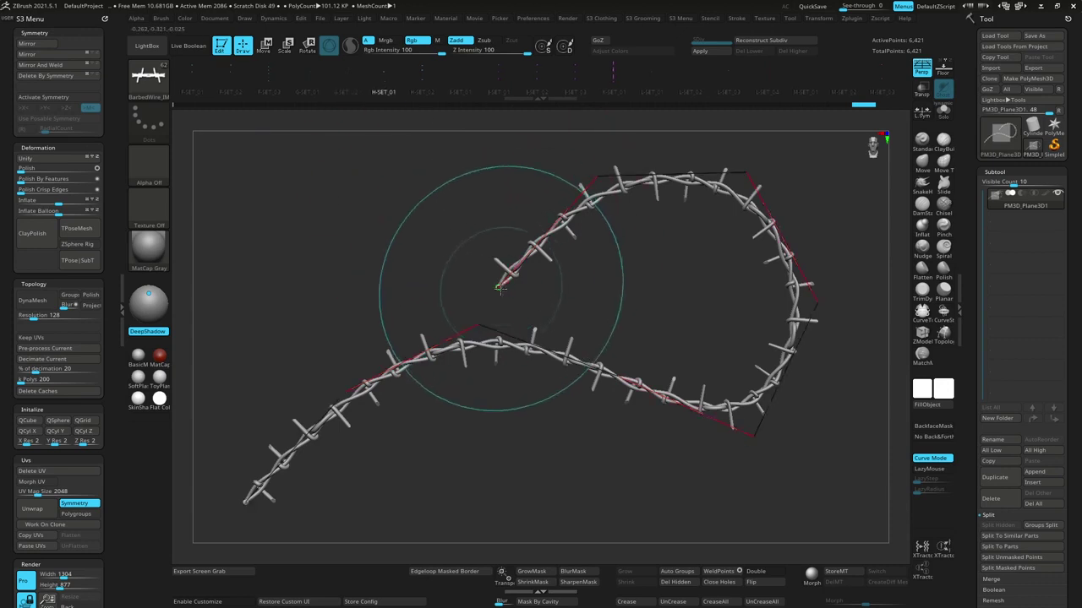
{"action": "left_click", "coordinate": [488, 224]}
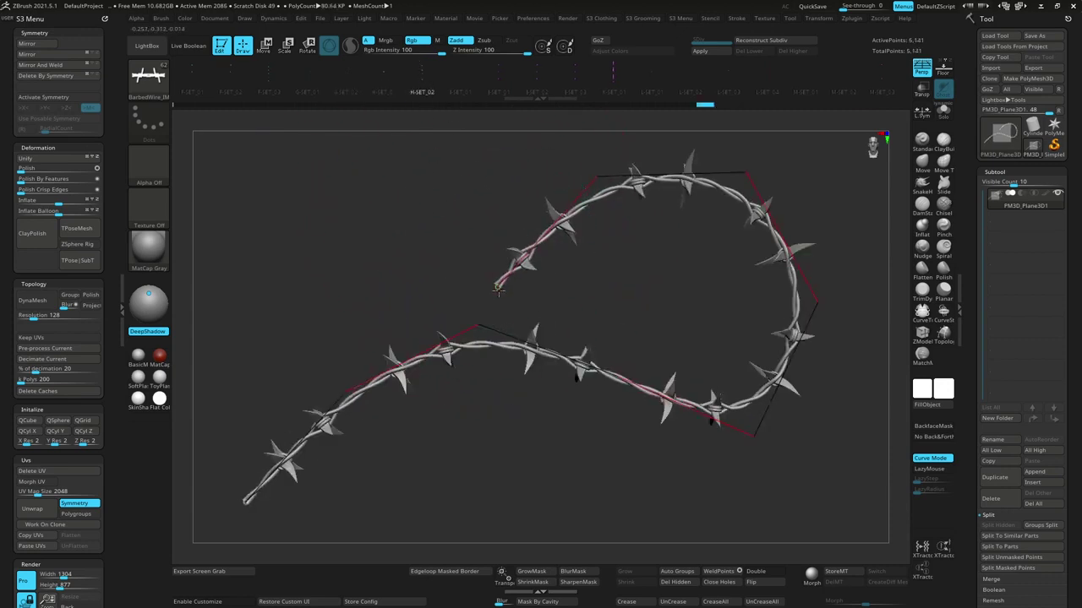
{"action": "left_click", "coordinate": [501, 247]}
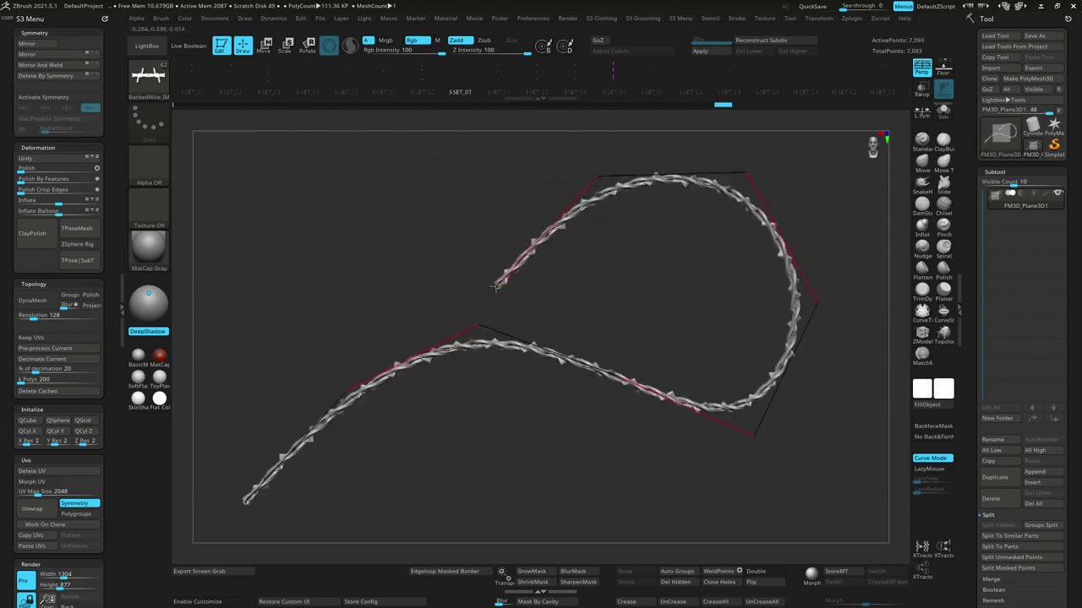
{"action": "left_click", "coordinate": [488, 286]}
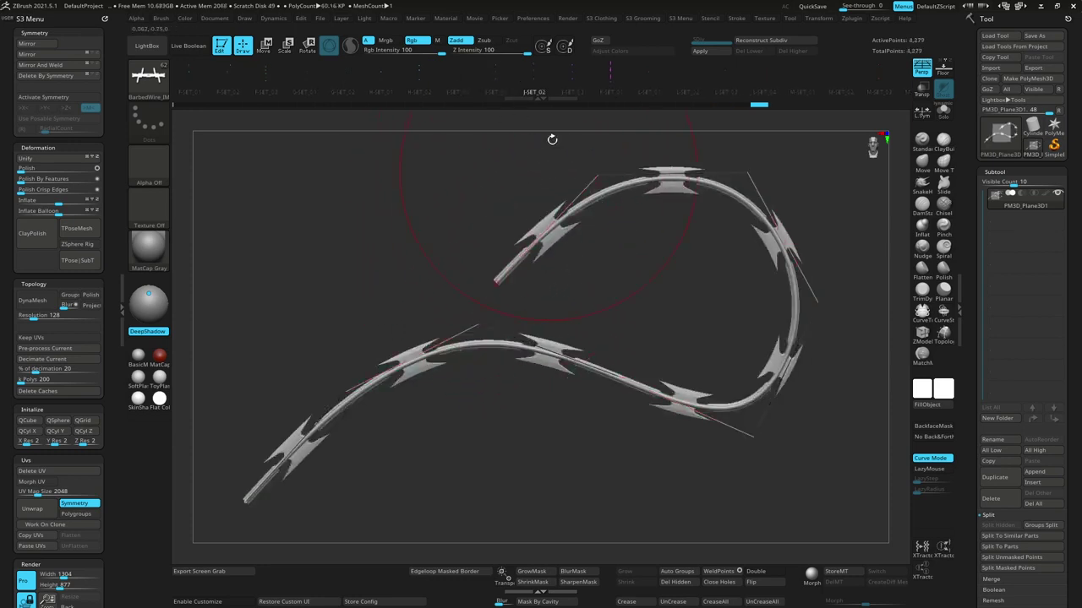
{"action": "left_click", "coordinate": [568, 76]}
{"action": "left_click", "coordinate": [496, 282]}
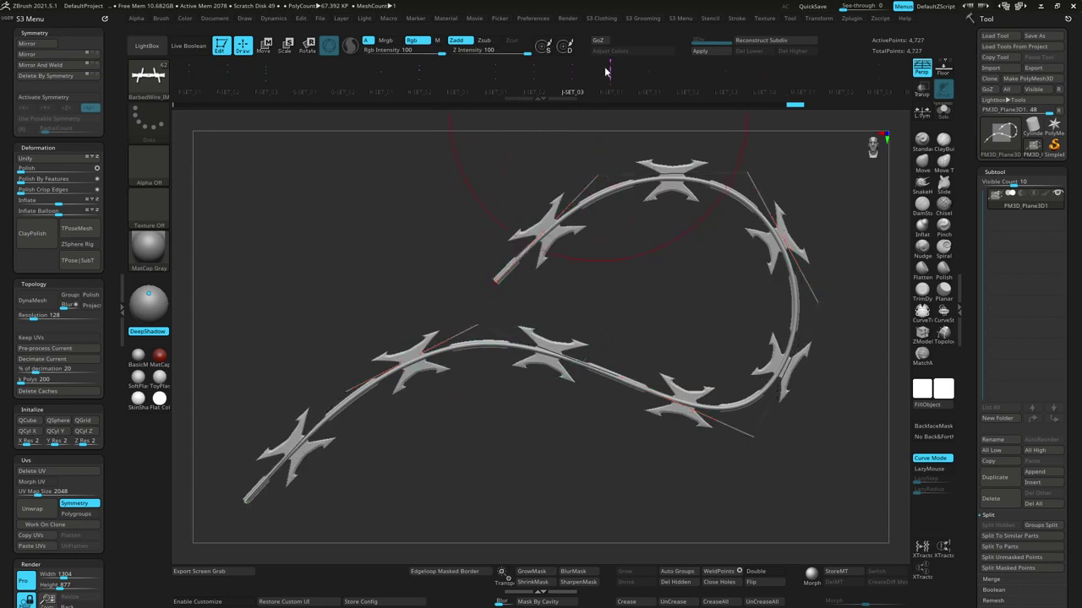
Apply the K-SET_01 twisted ribbon, then L-SET_01 and L-SET_03 barbed wire.
{"action": "left_click", "coordinate": [608, 75]}
{"action": "left_click", "coordinate": [496, 285]}
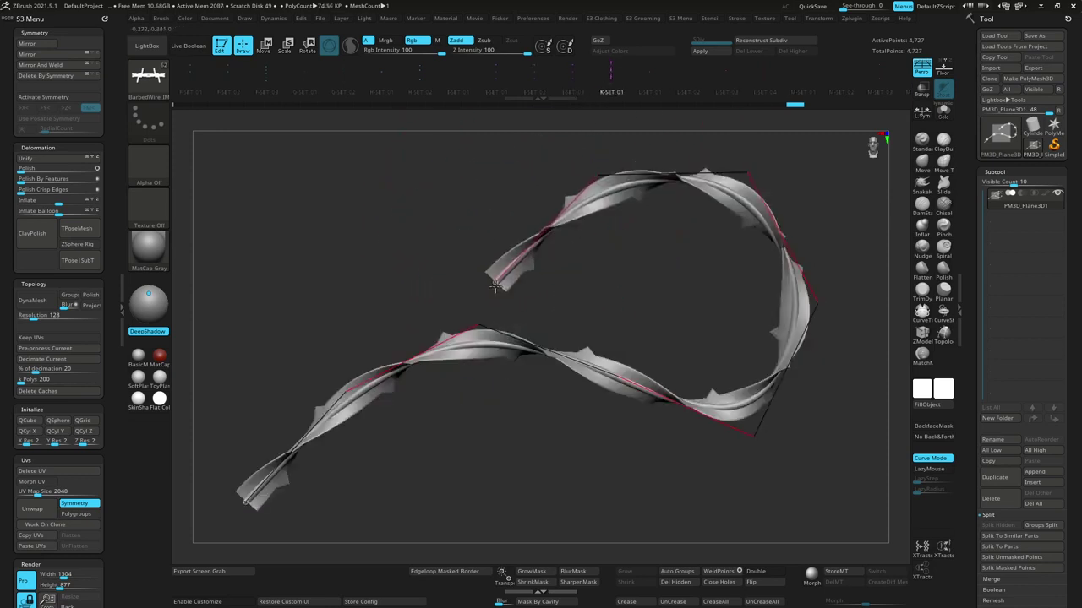
{"action": "left_click", "coordinate": [644, 74]}
{"action": "left_click", "coordinate": [494, 279]}
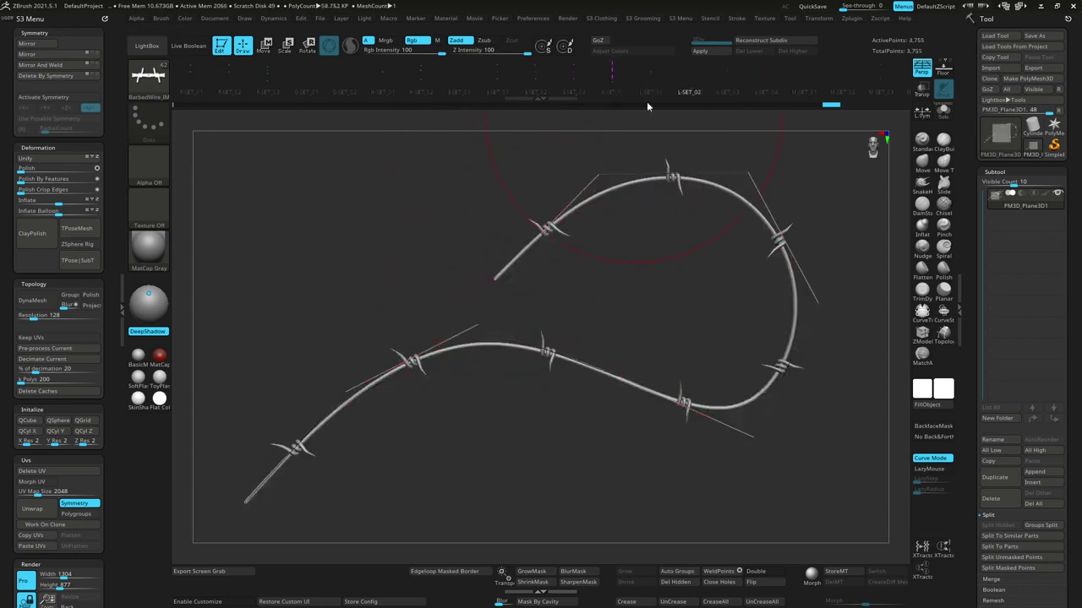
{"action": "left_click", "coordinate": [495, 275]}
{"action": "left_click", "coordinate": [725, 84]}
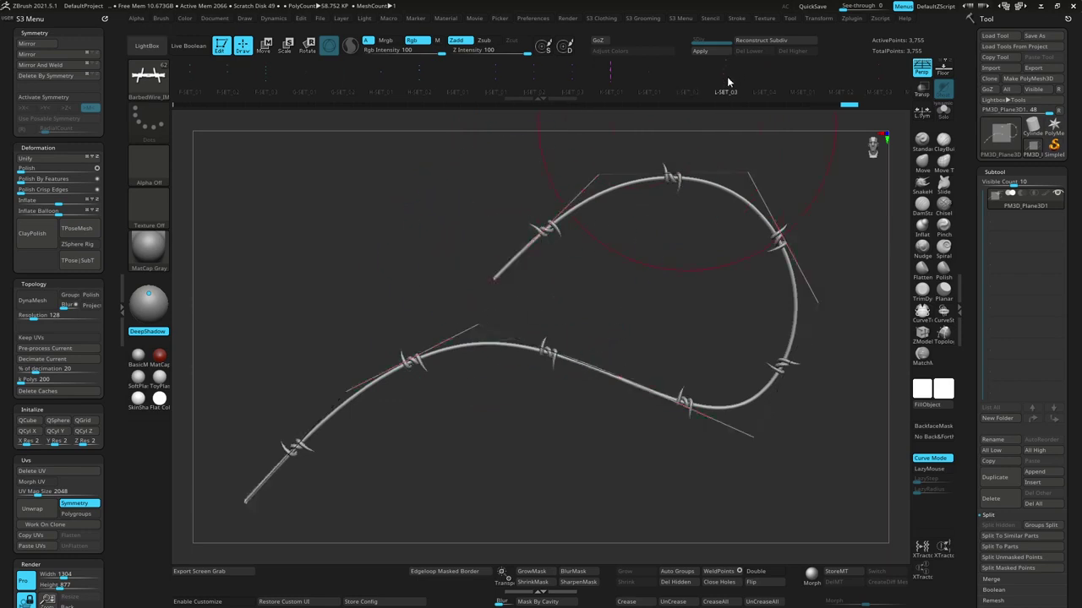
Cycle through denser and sparser barb styles, ending on the M-SET_03 twisted wire.
{"action": "left_click", "coordinate": [492, 280]}
{"action": "left_click", "coordinate": [787, 92]}
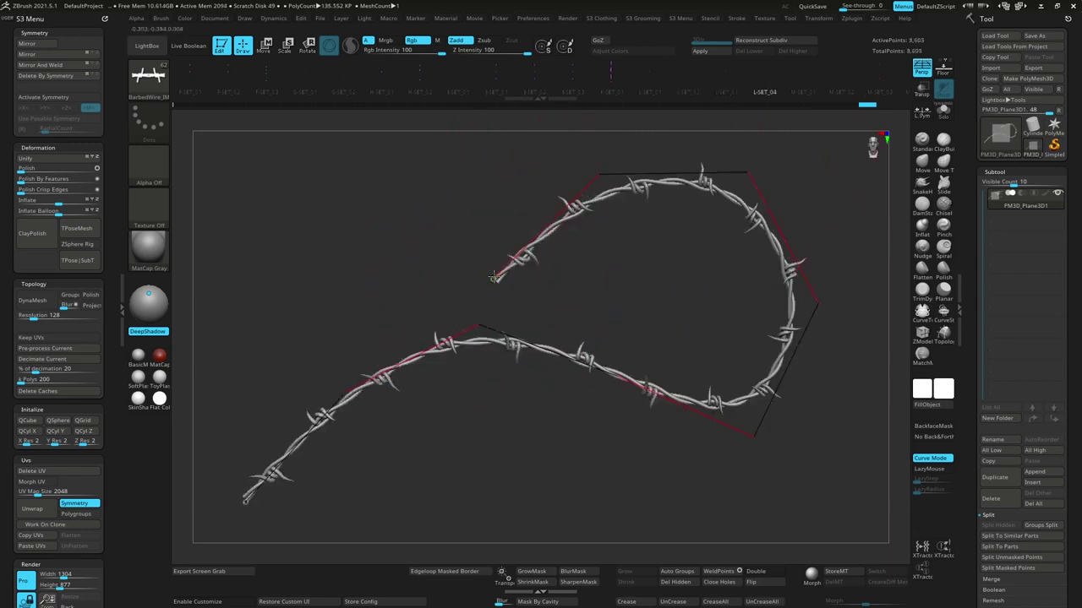
{"action": "left_click", "coordinate": [494, 268]}
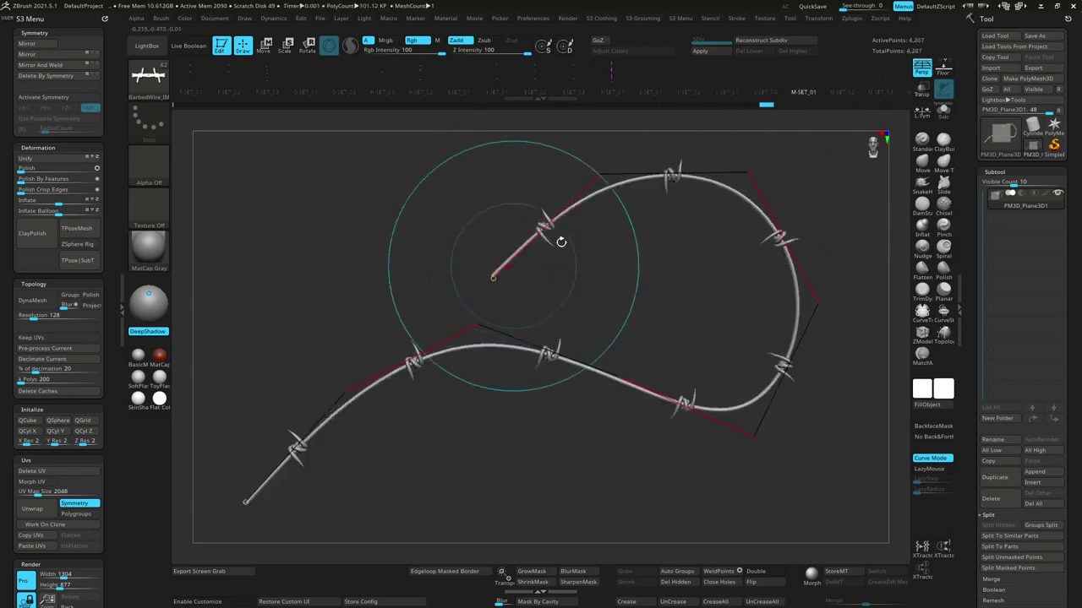
{"action": "left_click", "coordinate": [495, 277]}
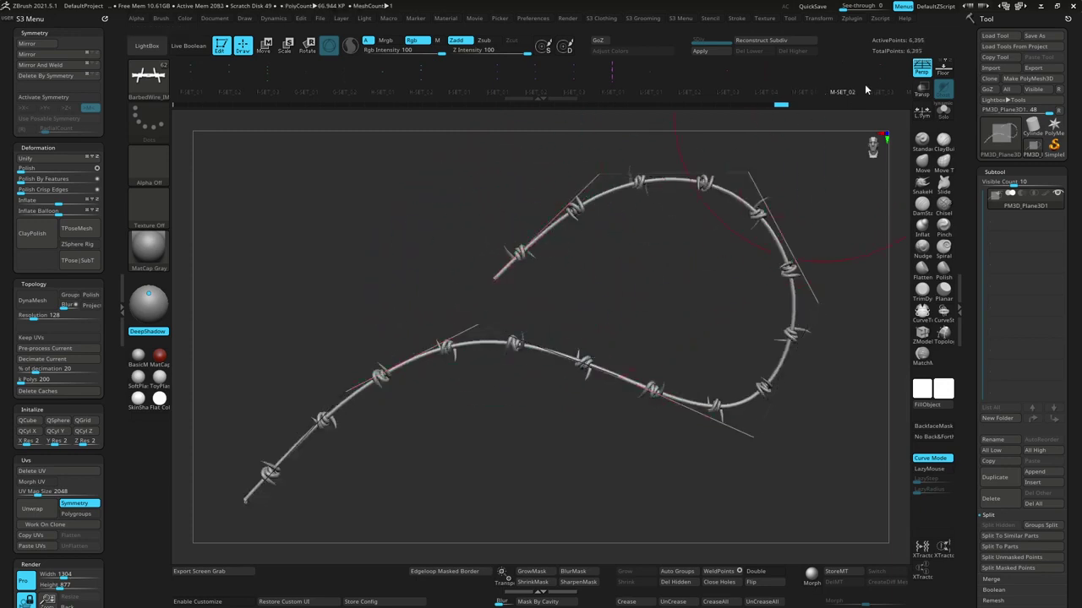
{"action": "left_click", "coordinate": [497, 270]}
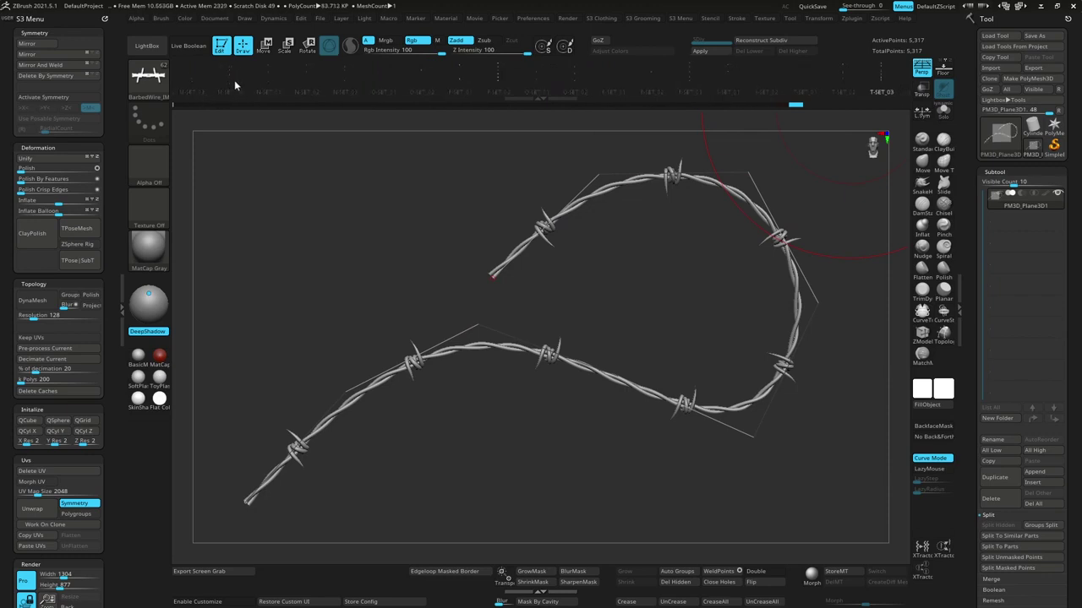
Restyle the curve with the N-SET_02 and N-SET_03 barbed wires.
{"action": "left_click", "coordinate": [496, 270]}
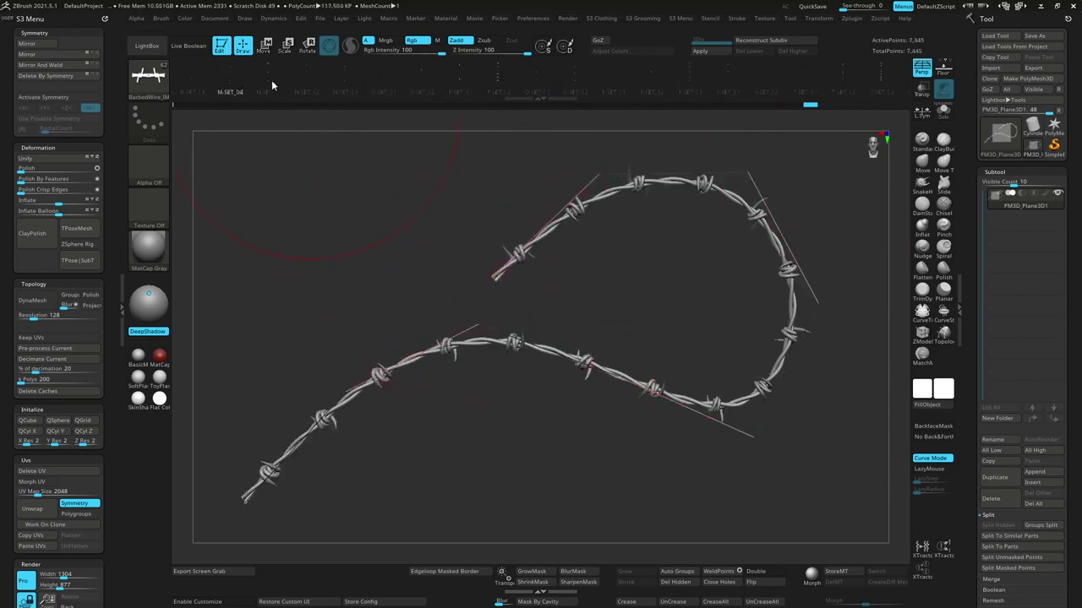
{"action": "left_click", "coordinate": [496, 270]}
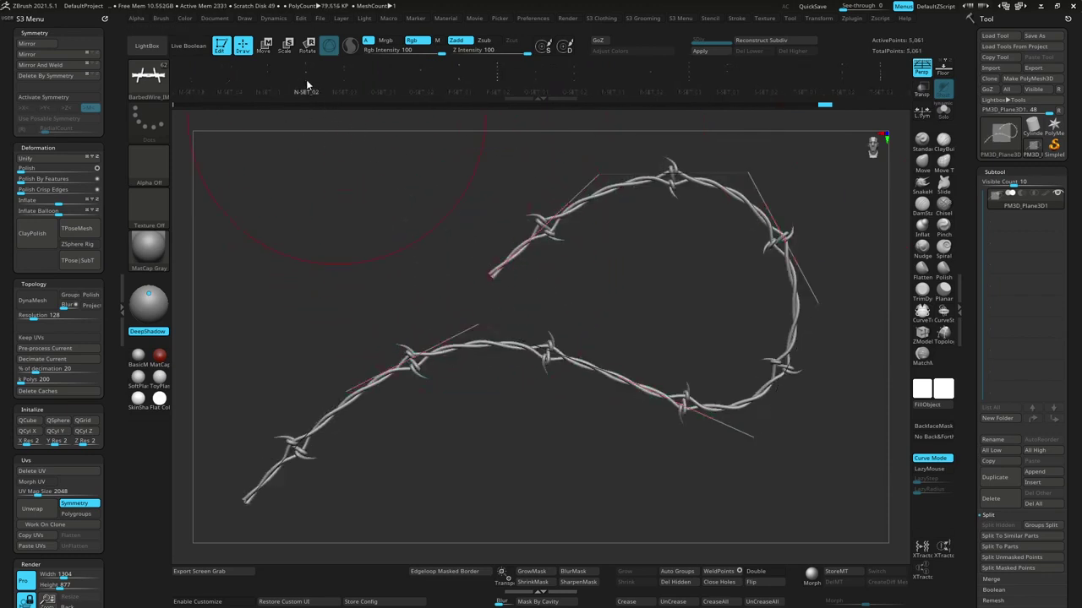
{"action": "left_click", "coordinate": [505, 265]}
{"action": "left_click", "coordinate": [347, 93]}
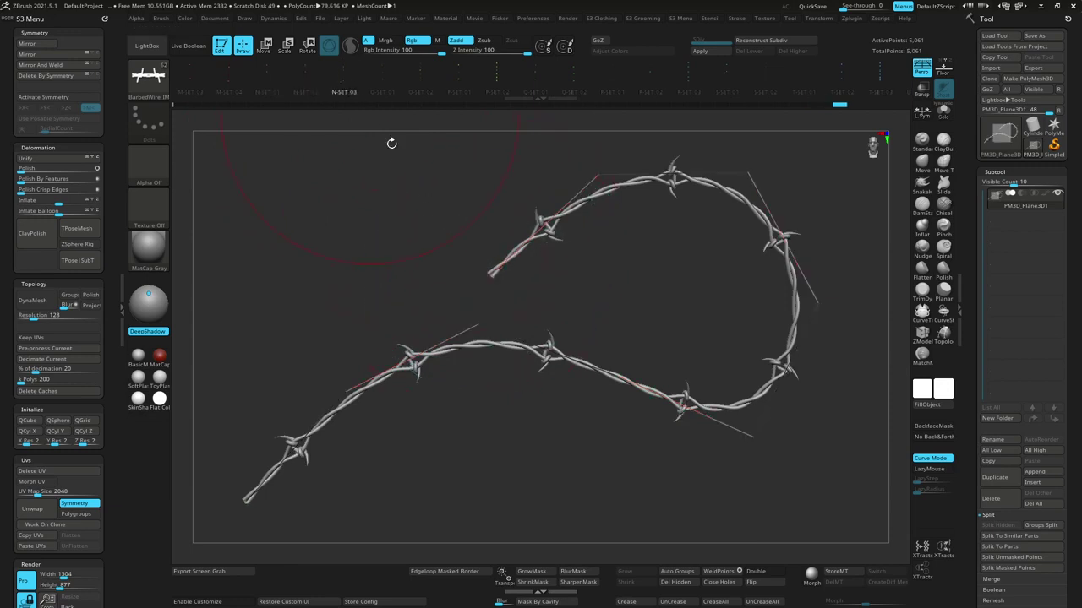
{"action": "left_click", "coordinate": [491, 274]}
{"action": "left_click", "coordinate": [491, 274]}
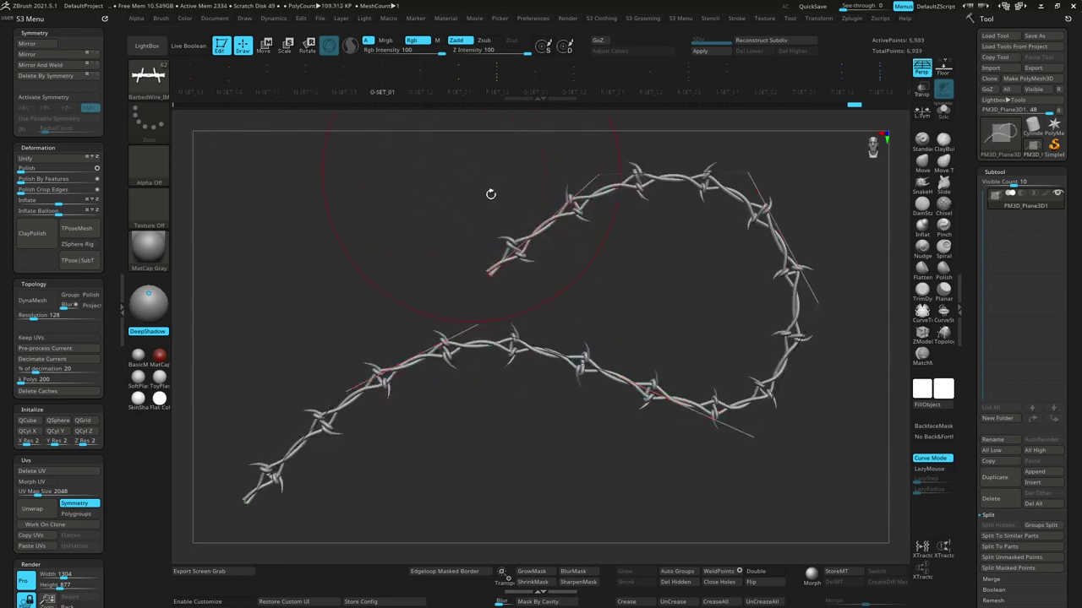
Swap through O-SET_02 and sparse and dense variants, finishing on R-SET_01.
{"action": "left_click", "coordinate": [488, 272]}
{"action": "left_click", "coordinate": [414, 91]}
{"action": "left_click", "coordinate": [486, 275]}
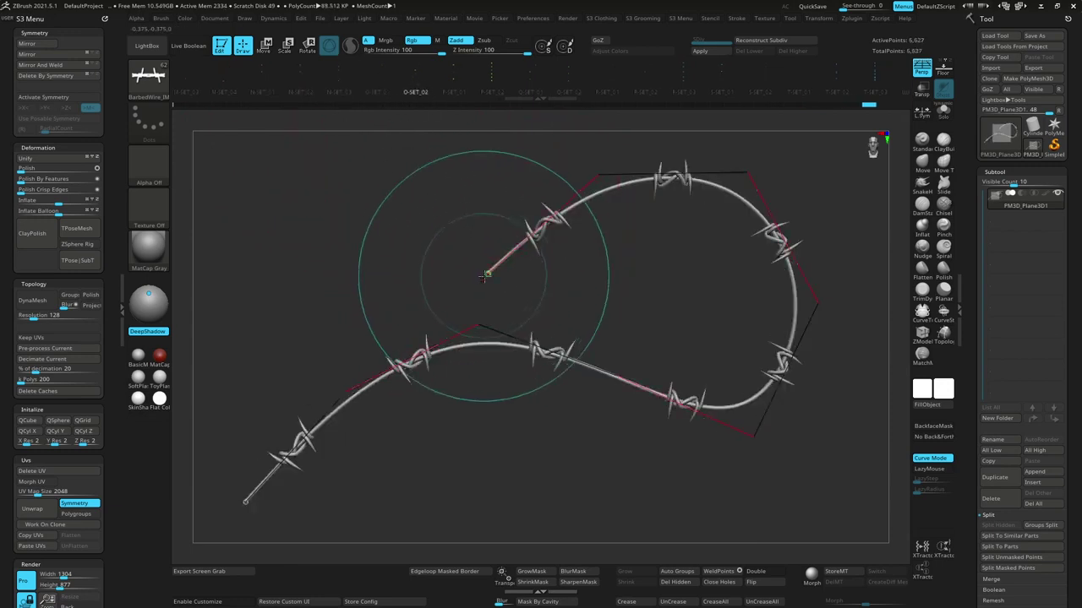
{"action": "left_click", "coordinate": [486, 275]}
{"action": "left_click", "coordinate": [495, 254]}
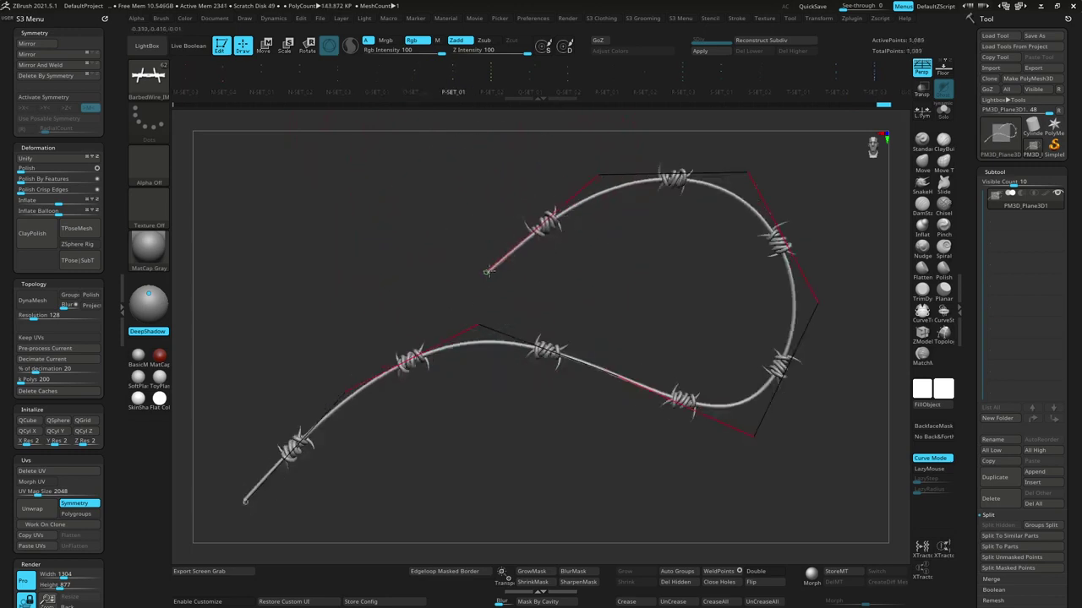
{"action": "left_click", "coordinate": [491, 210]}
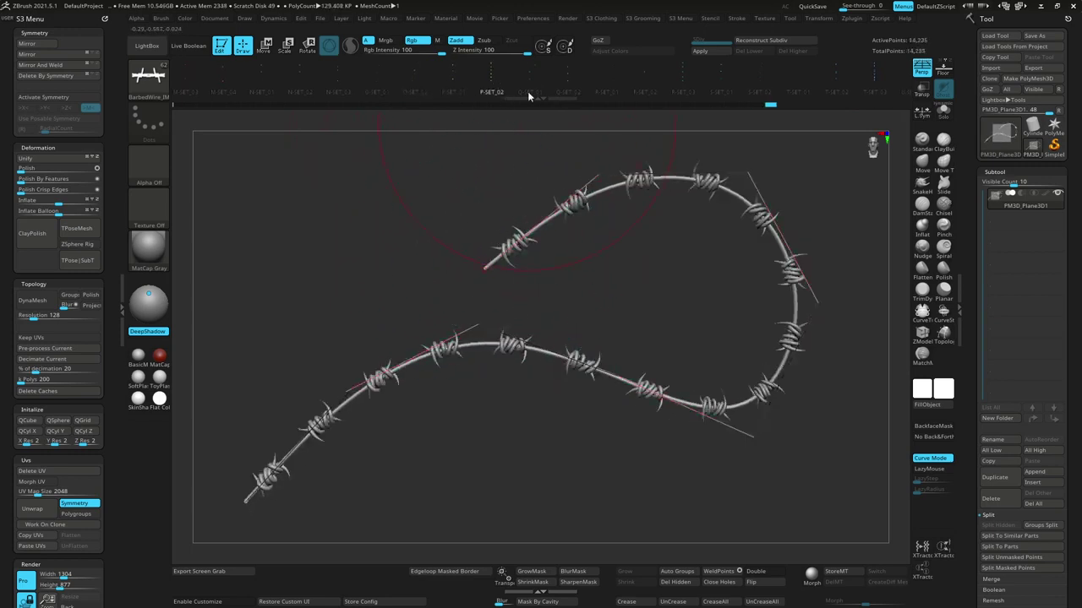
{"action": "left_click", "coordinate": [502, 187]}
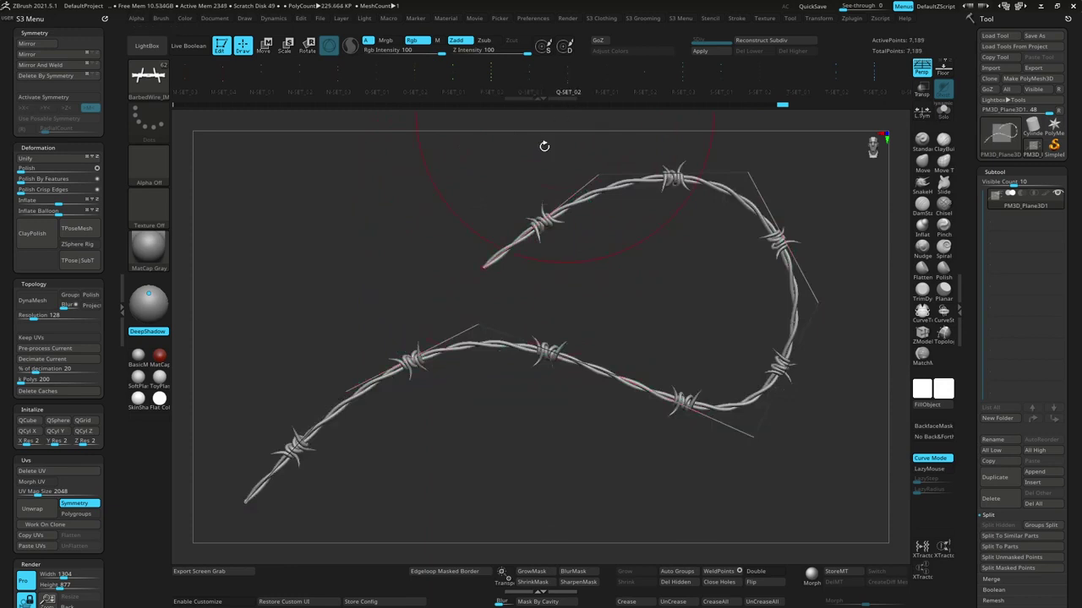
{"action": "left_click", "coordinate": [497, 258]}
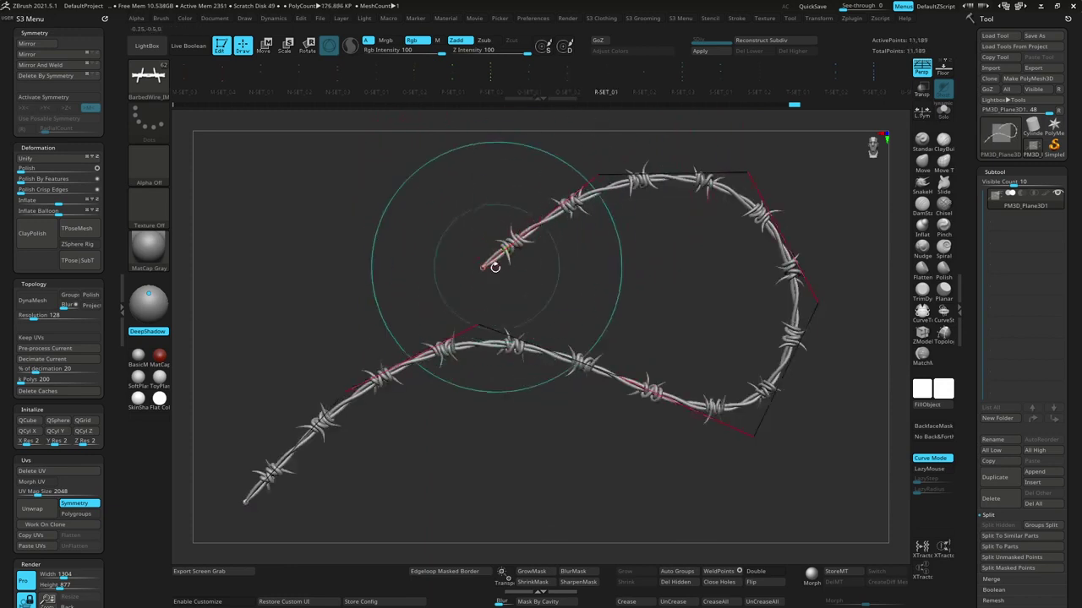
Apply R-SET_02 star barbs, R-SET_03 clusters, then the S-SET_02 twisted wire.
{"action": "left_click", "coordinate": [645, 90]}
{"action": "left_click", "coordinate": [479, 267]}
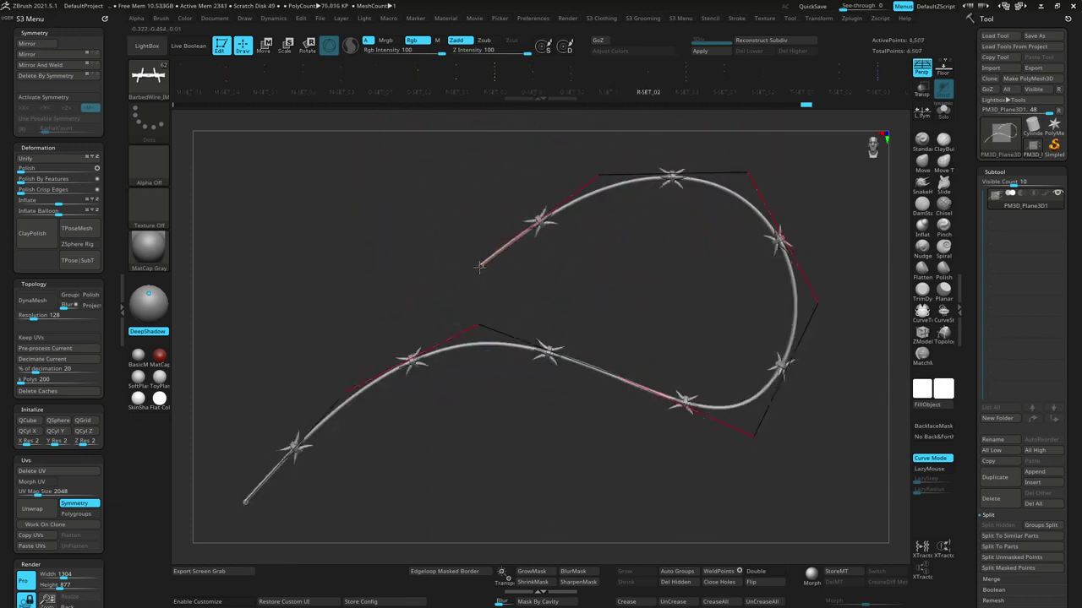
{"action": "left_click", "coordinate": [478, 265]}
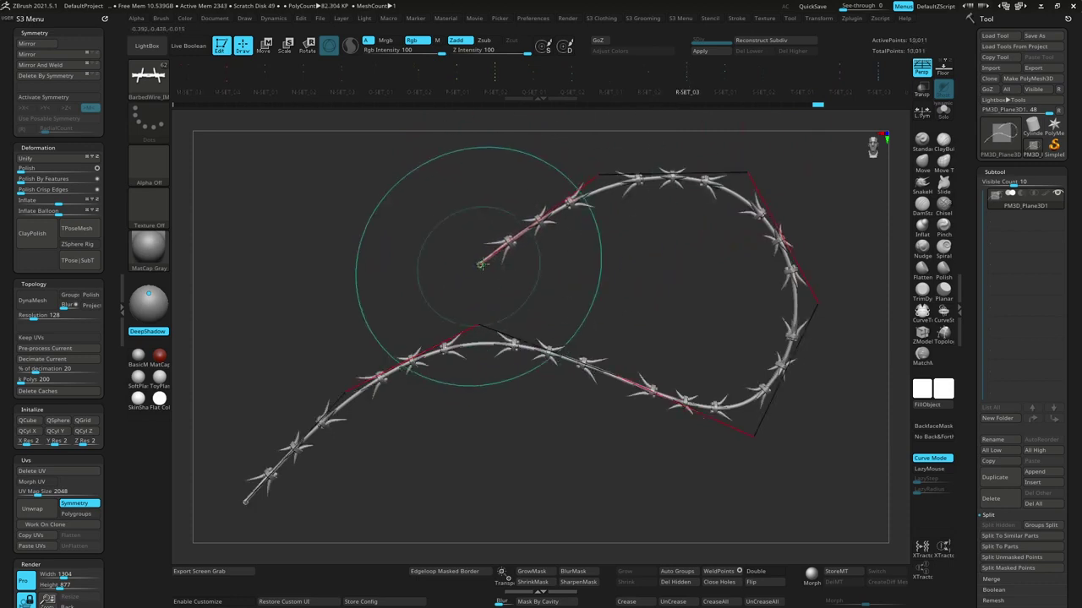
{"action": "left_click", "coordinate": [478, 264]}
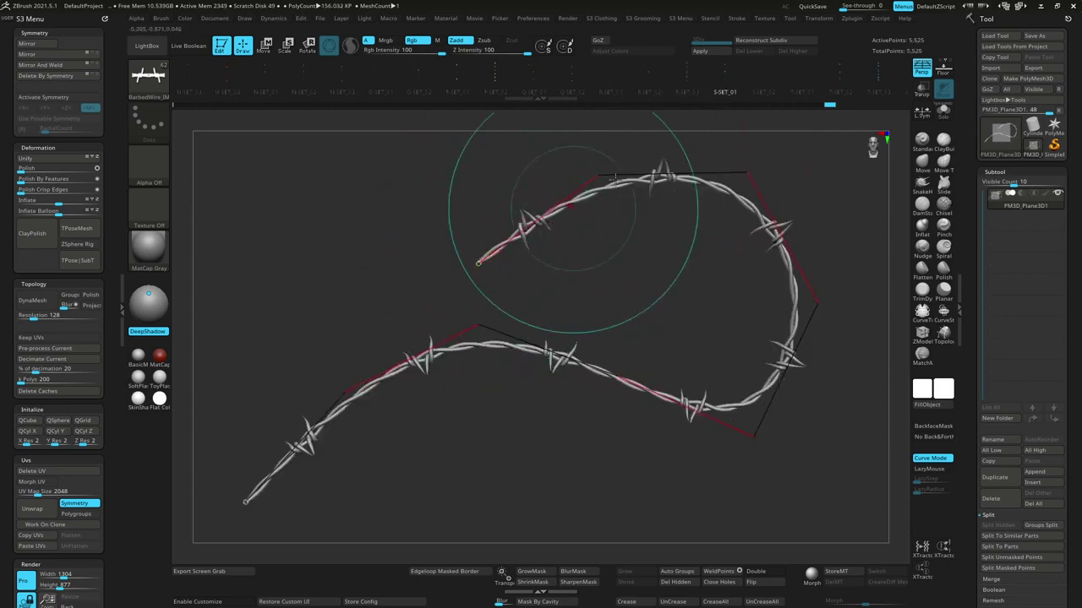
{"action": "left_click", "coordinate": [761, 88]}
Try T-SET_02 and further barb sets, ending on a much denser barbed wire.
{"action": "left_click", "coordinate": [794, 88]}
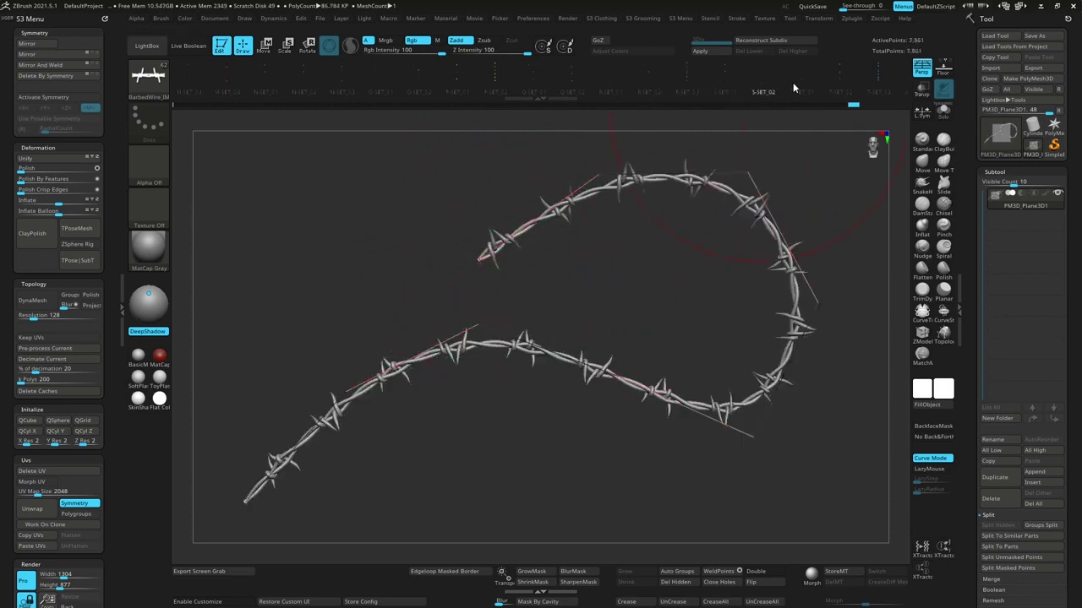
{"action": "left_click", "coordinate": [840, 91]}
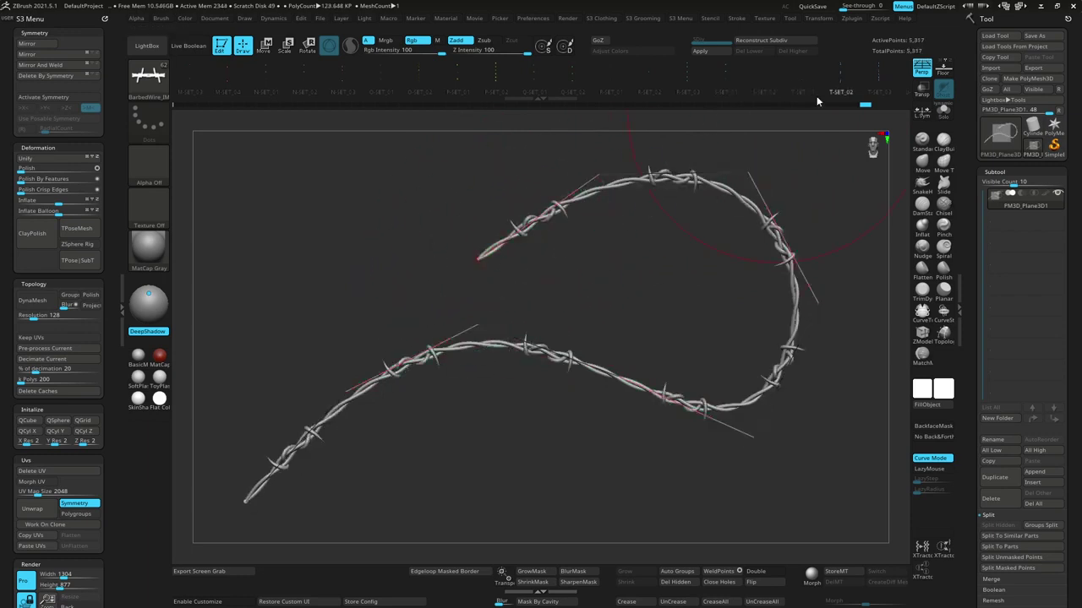
{"action": "left_click", "coordinate": [475, 262]}
{"action": "left_click", "coordinate": [867, 83]}
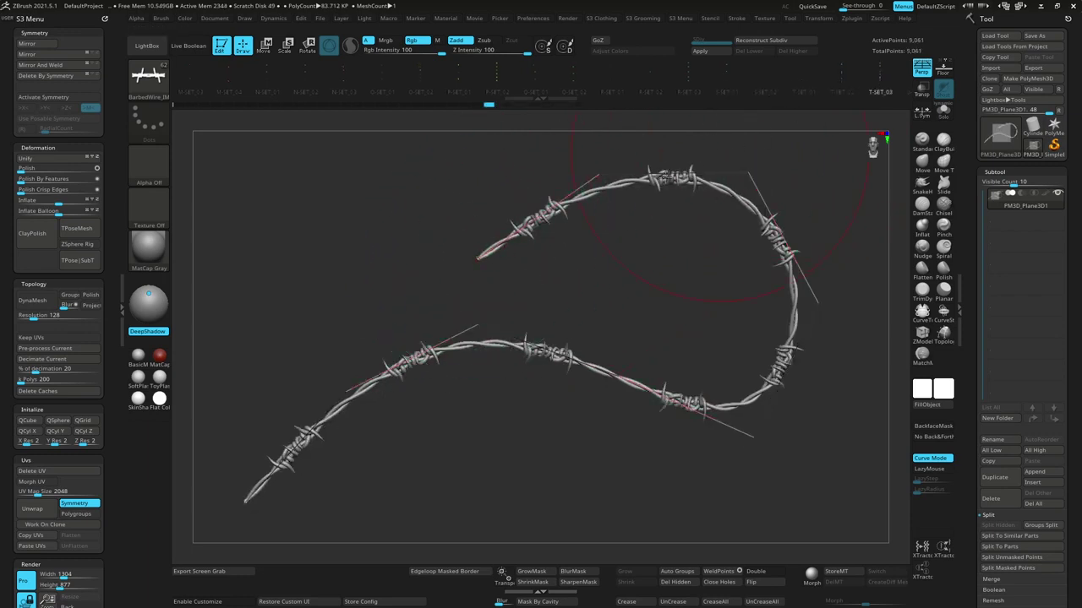
{"action": "left_click", "coordinate": [476, 258]}
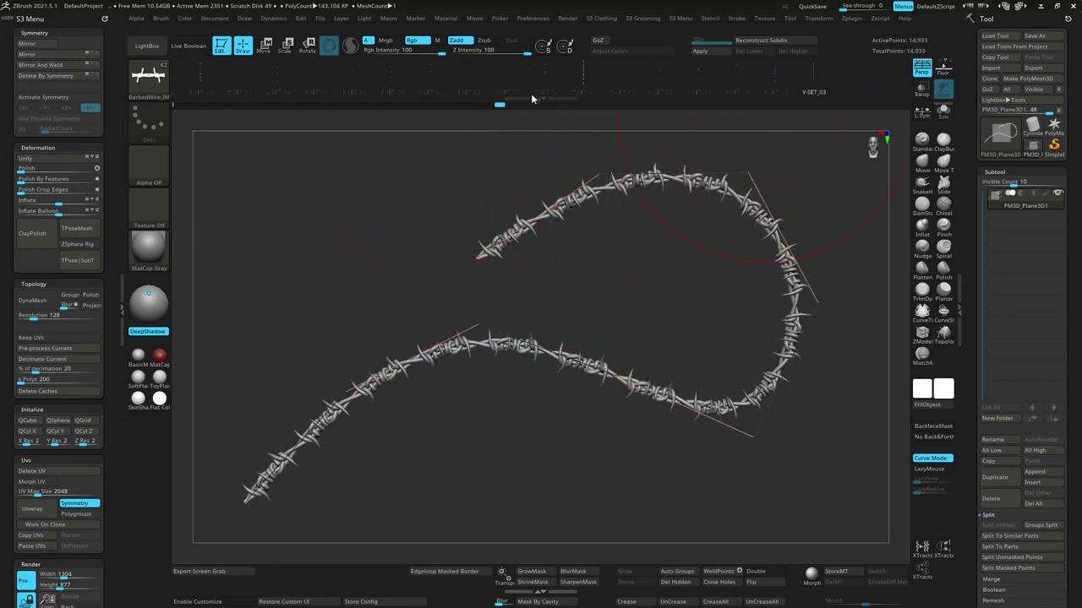
Apply U-SET_01 wire, then try thinner and denser barb variants.
{"action": "left_click", "coordinate": [191, 96]}
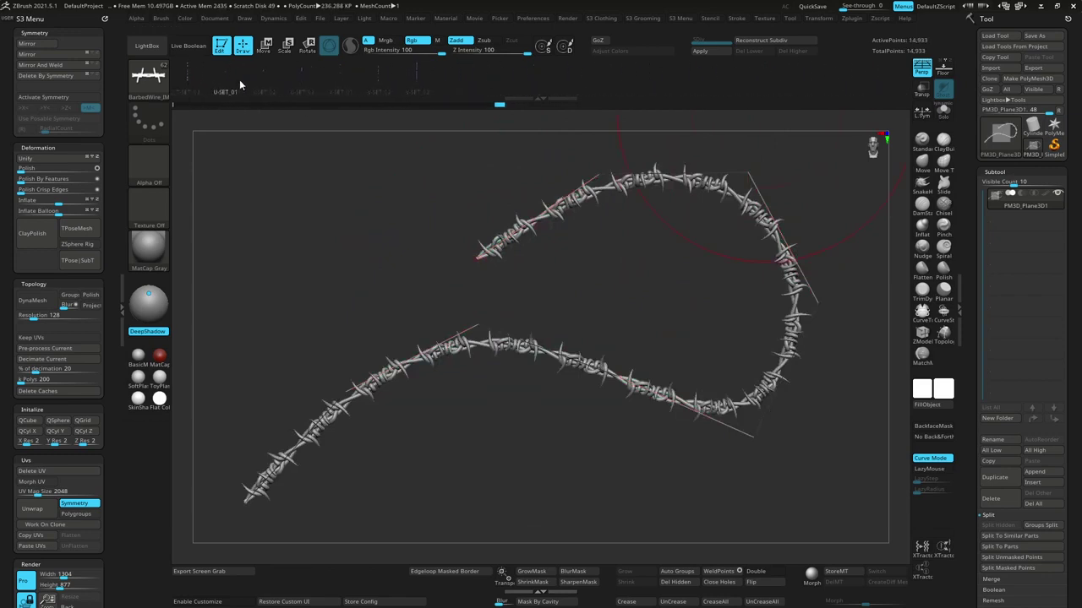
{"action": "left_click", "coordinate": [475, 257]}
{"action": "left_click", "coordinate": [476, 258]}
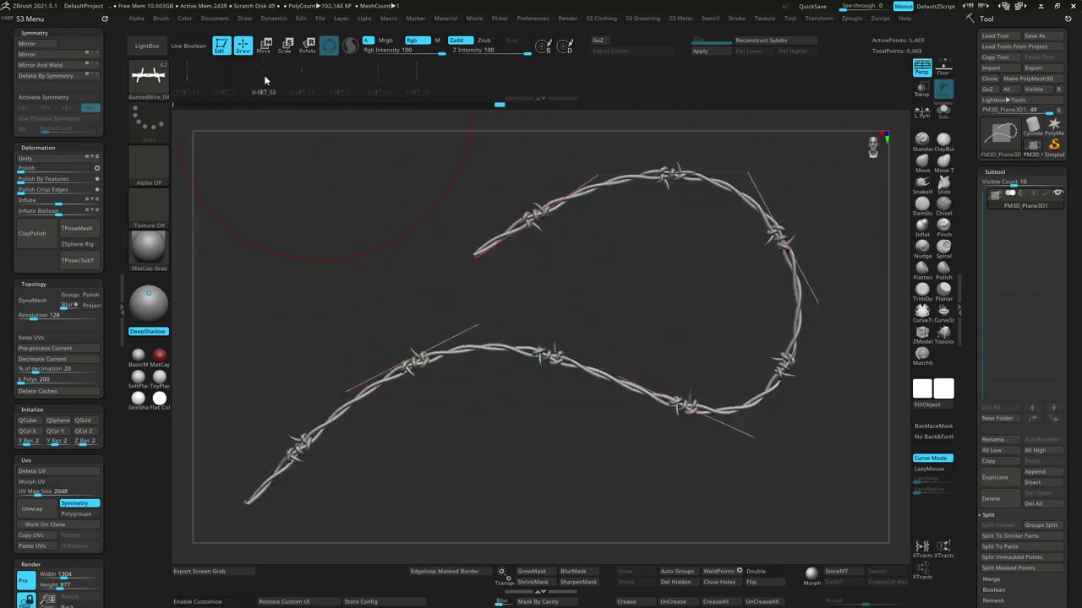
{"action": "left_click", "coordinate": [471, 245]}
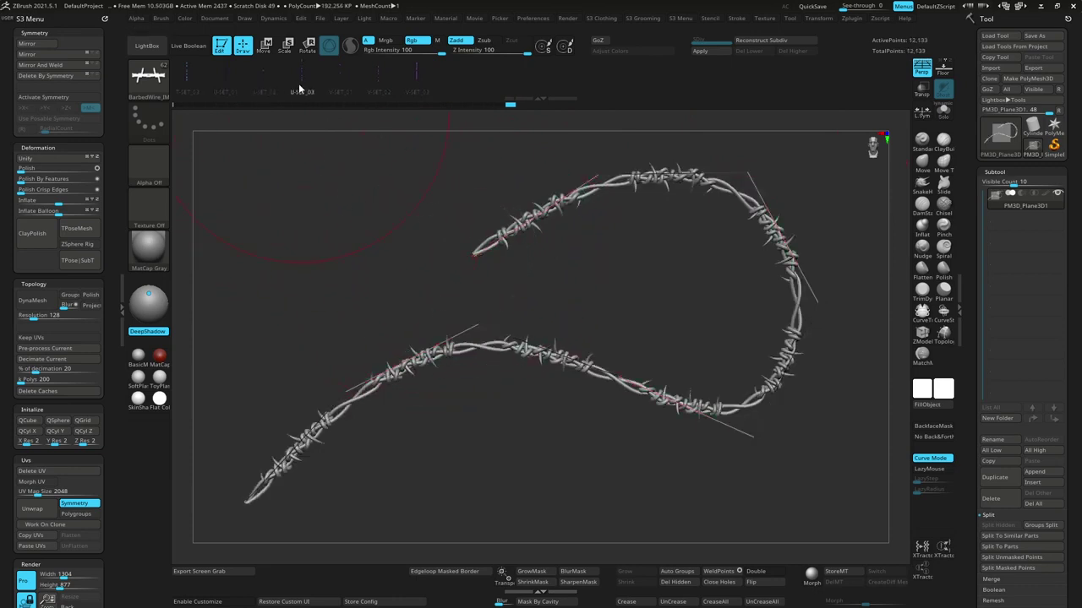
Restyle with U-SET_03 blocky barbs, then finish on the spiky V-SET_03 wire.
{"action": "left_click", "coordinate": [299, 88]}
{"action": "left_click", "coordinate": [471, 248]}
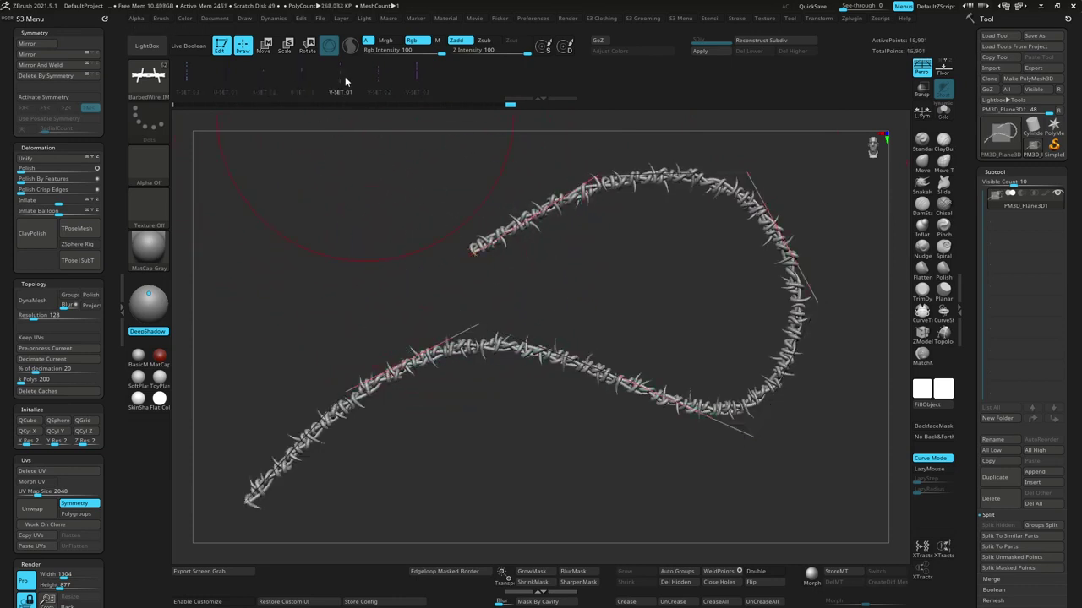
{"action": "left_click", "coordinate": [471, 247]}
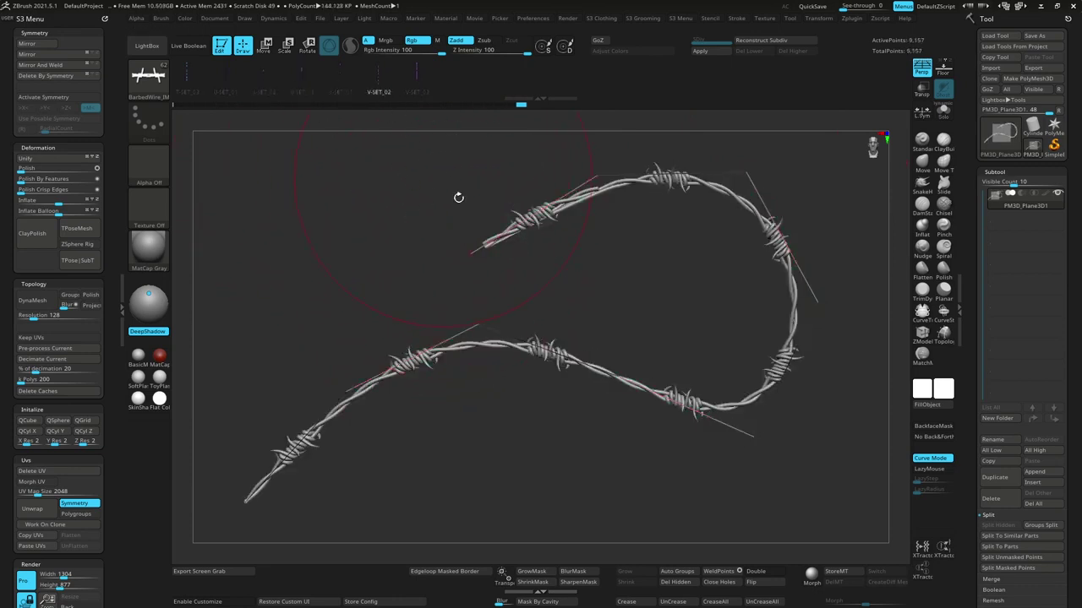
{"action": "left_click", "coordinate": [470, 246]}
{"action": "left_click", "coordinate": [409, 76]}
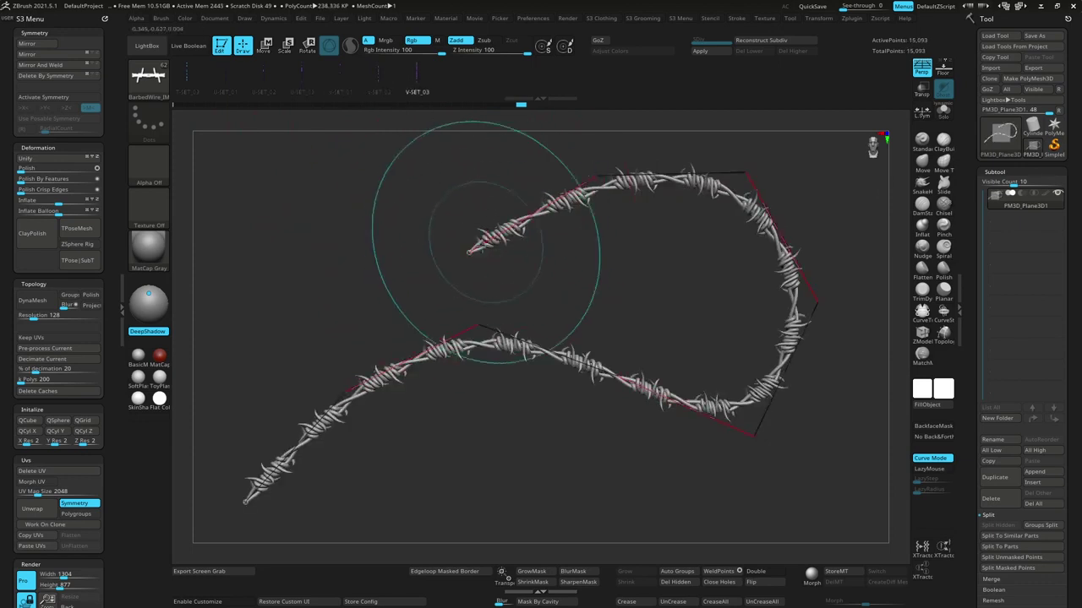
{"action": "left_click", "coordinate": [470, 247]}
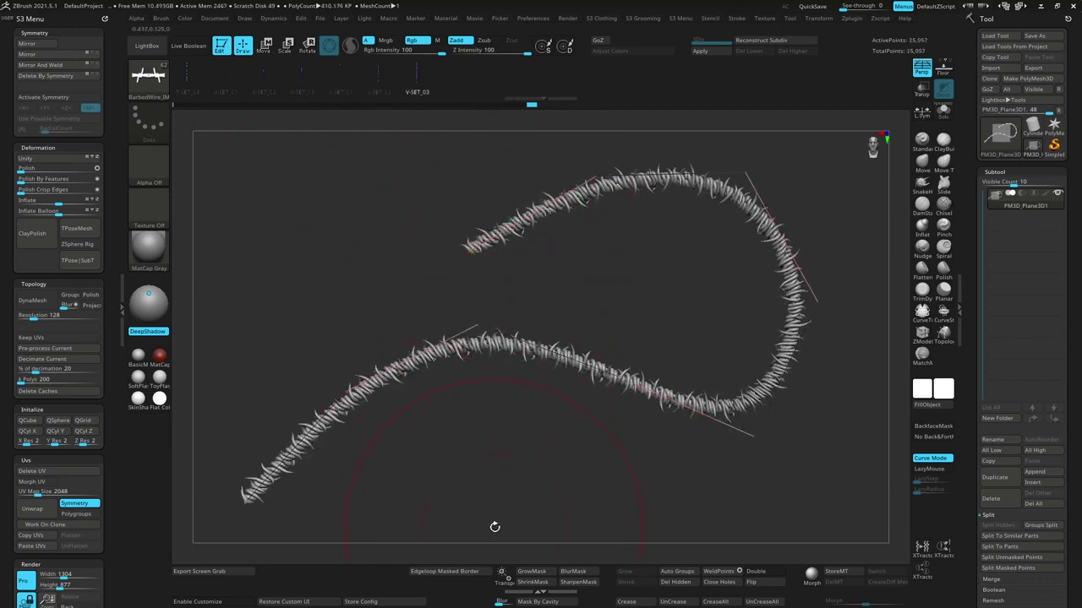
{"action": "key", "text": "s"}
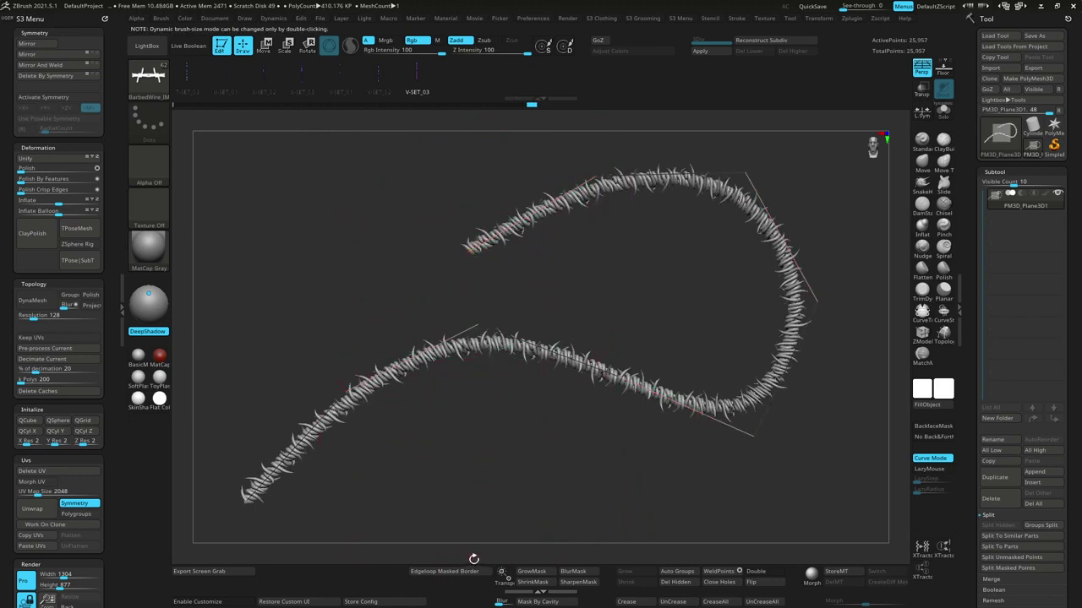